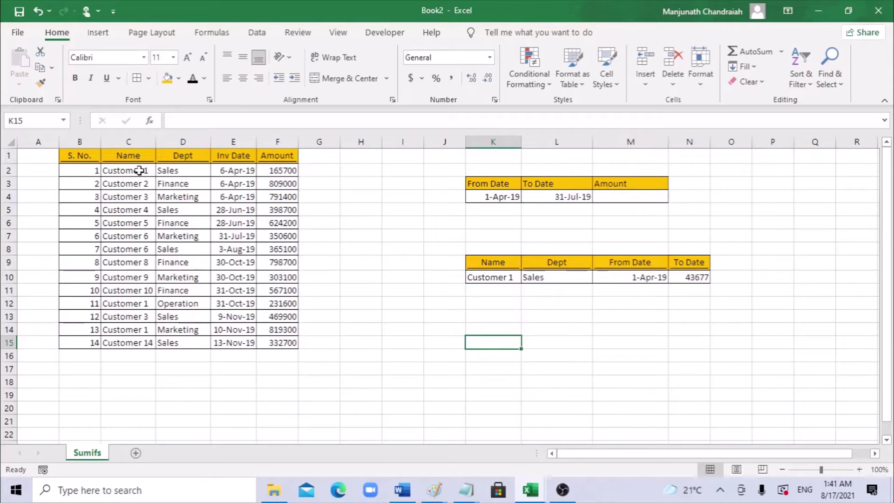
Review the table headers, the From/To dates and the sum of Amounts F2:F7
drag(66, 155, 276, 155)
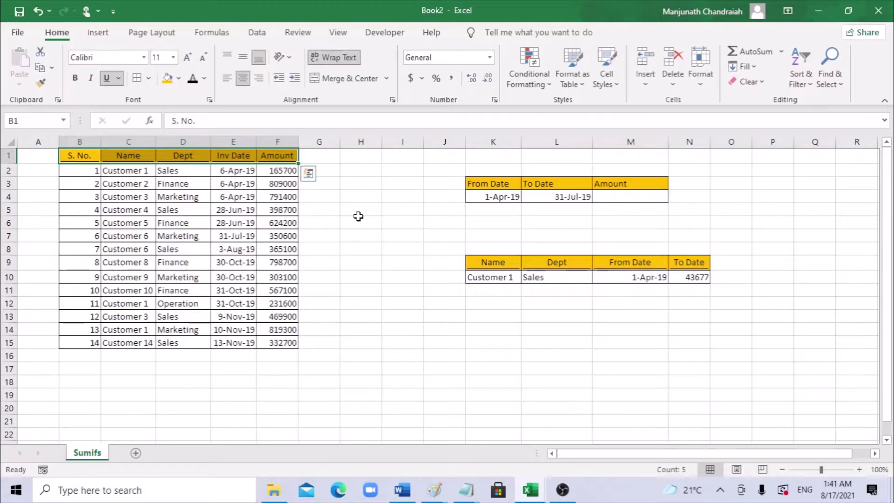
click(360, 221)
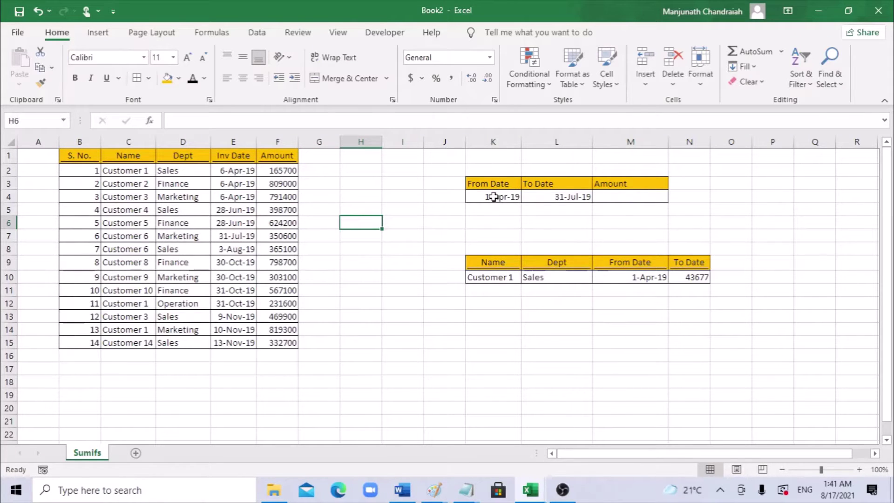
drag(490, 196, 564, 196)
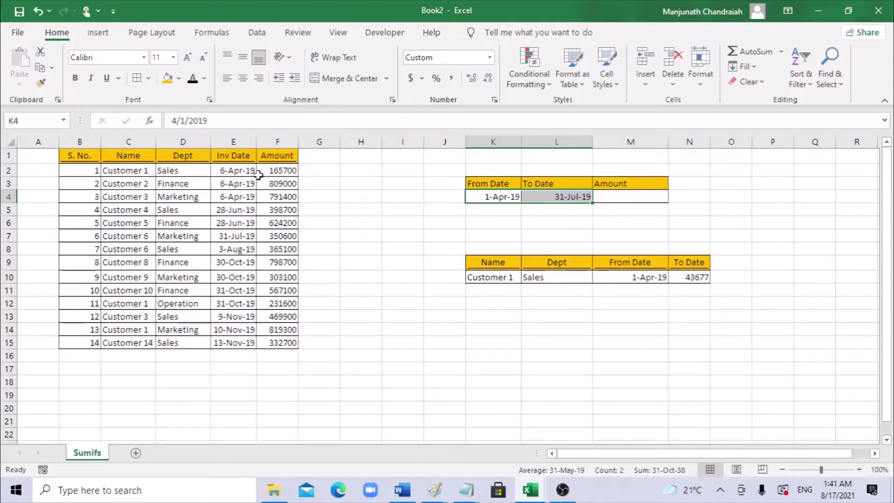
click(248, 238)
drag(281, 236, 277, 171)
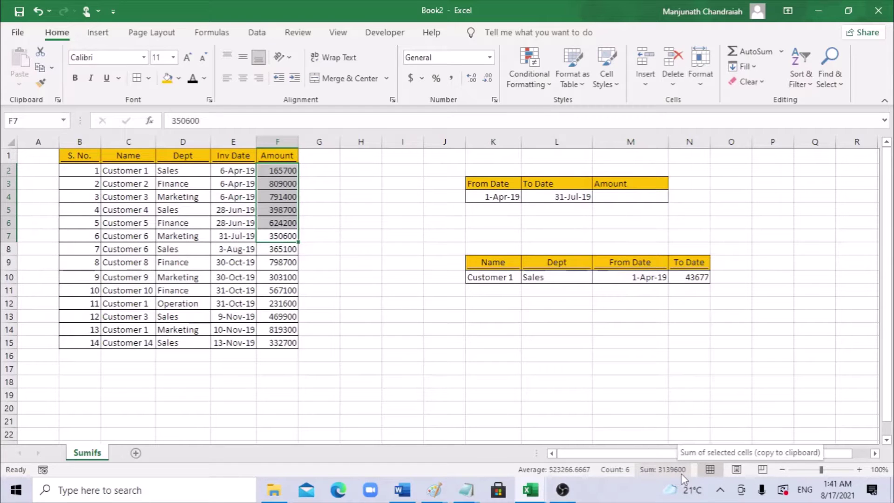
click(629, 198)
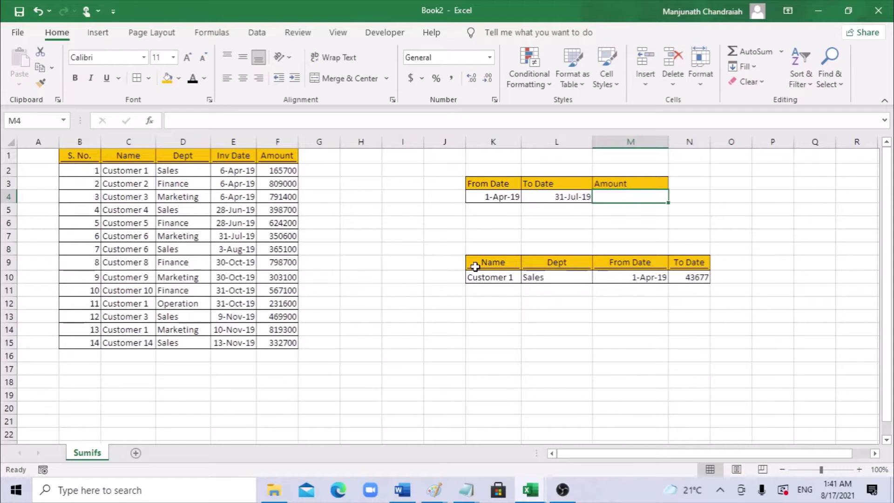
Format To Date N10 as a date so it reads 31-Jul-19, then recheck Amounts F2:F8
click(704, 278)
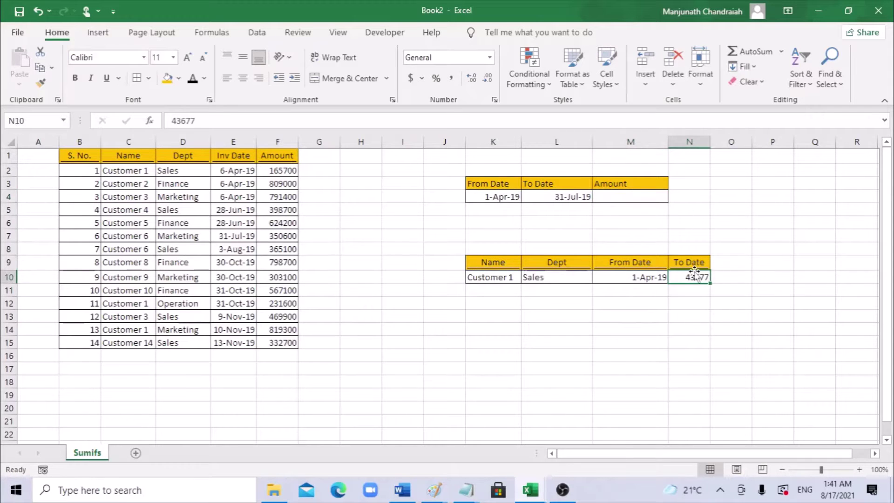
key(ctrl+shift+3)
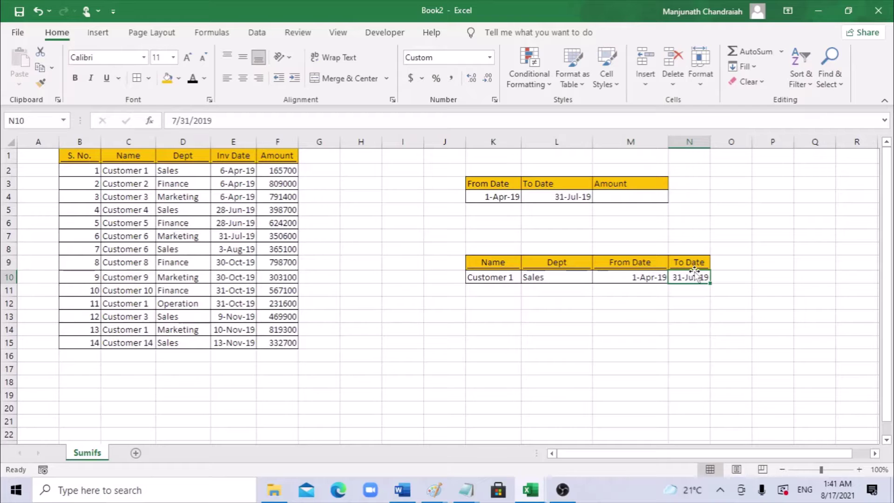
click(614, 200)
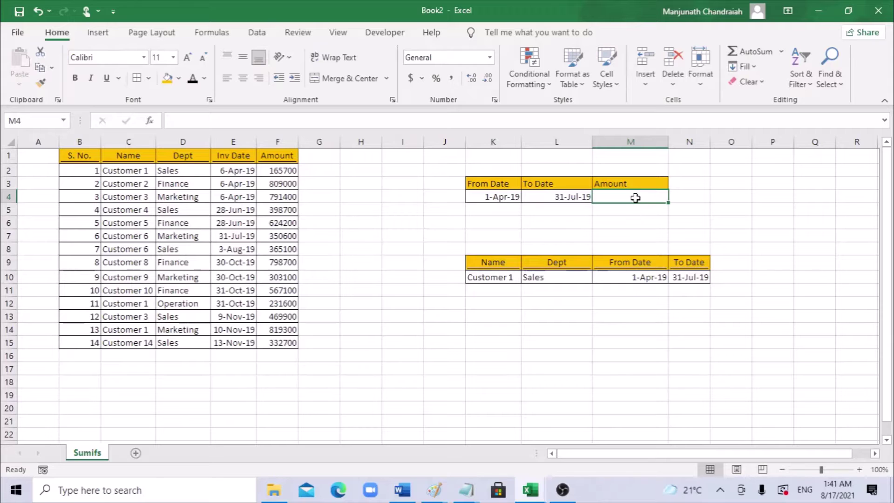
drag(274, 172, 285, 250)
drag(490, 197, 582, 197)
Start =SUMIFS( in M4 with the absolute Amount sum range $F$2:$F$15
click(622, 197)
text(=SUMIFS)
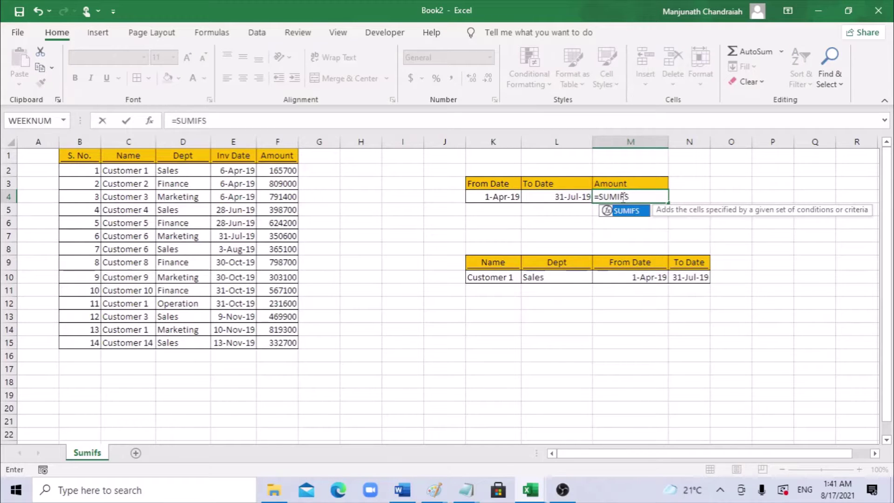
text(()
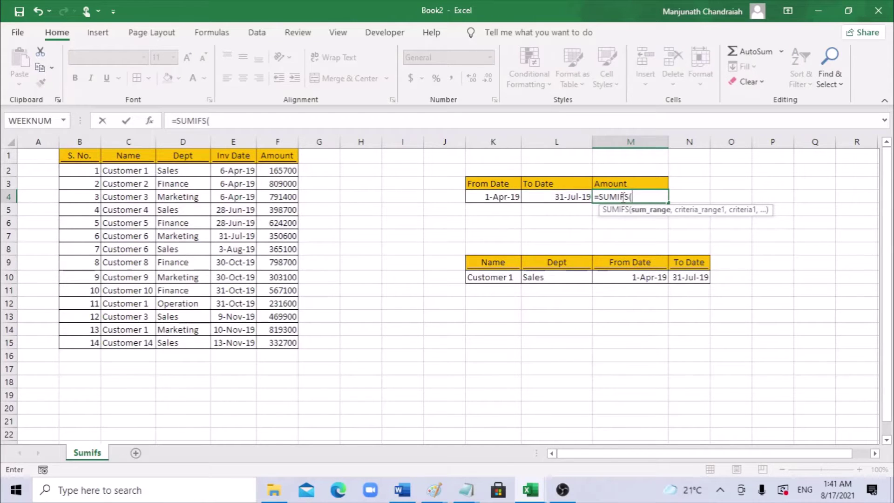
click(150, 121)
drag(496, 249, 444, 241)
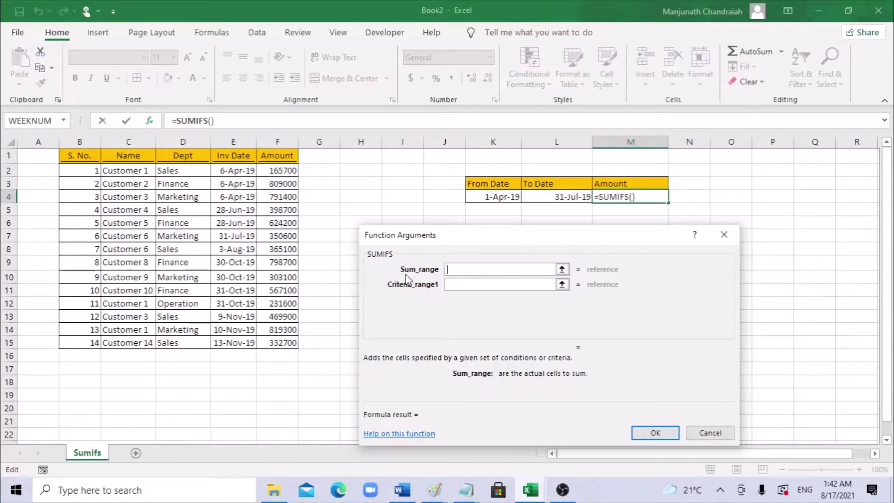
drag(474, 235, 529, 224)
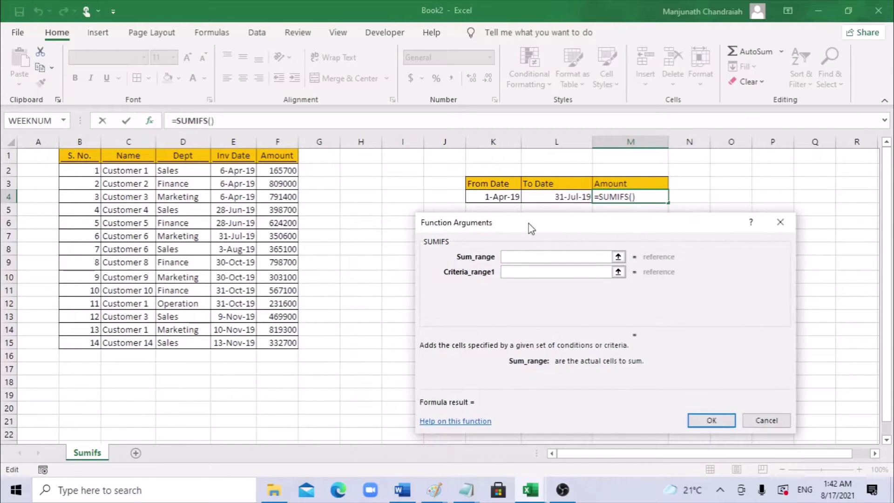
drag(278, 171, 282, 303)
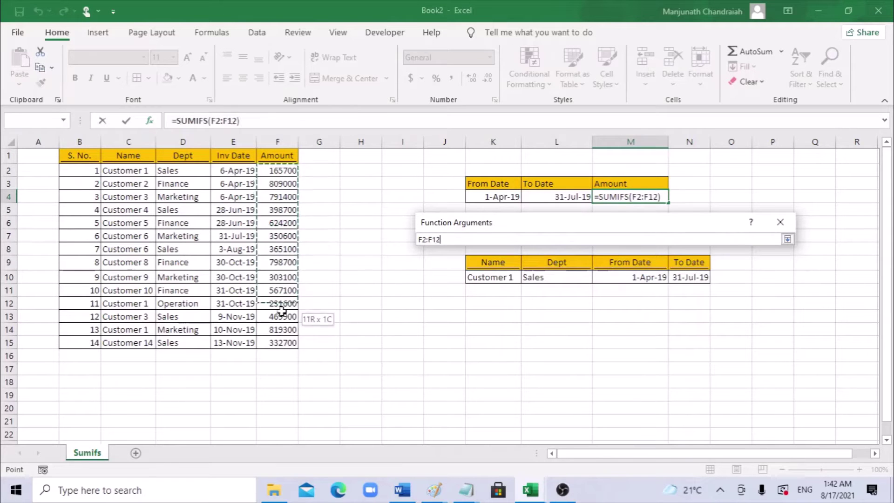
drag(280, 347, 279, 347)
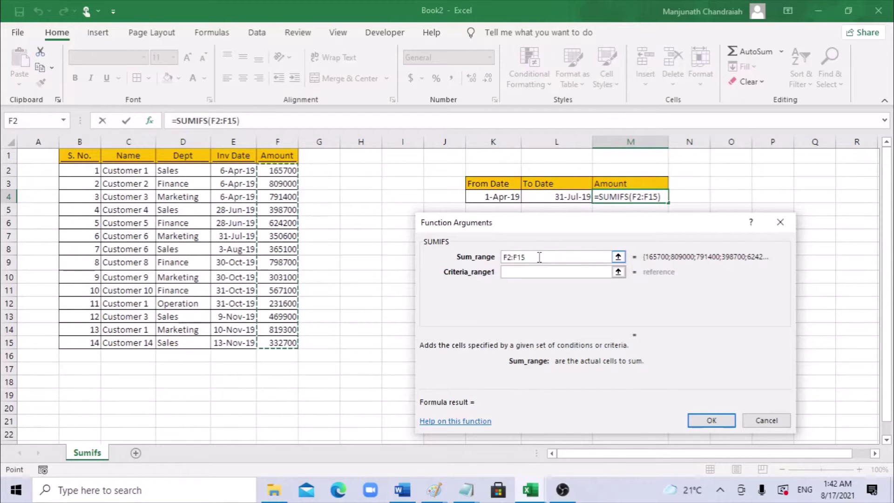
key(F4)
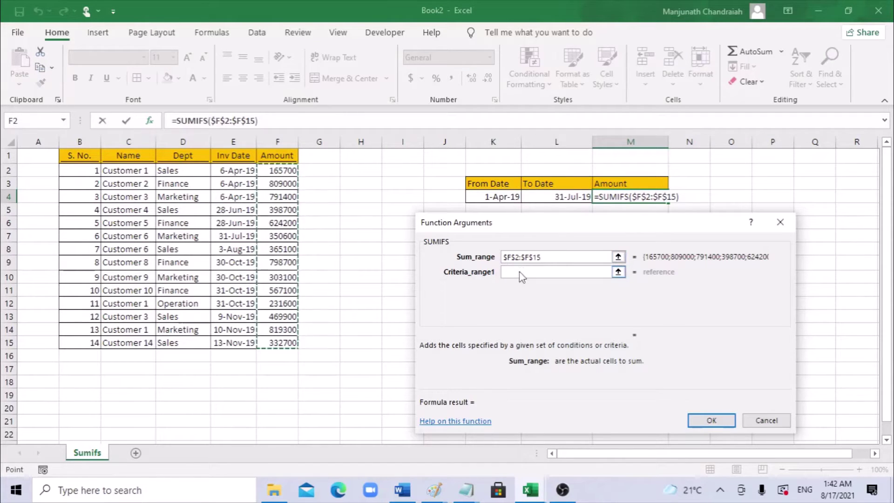
Set the first criteria range to the Inv Date column $E$2:$E$15
click(524, 272)
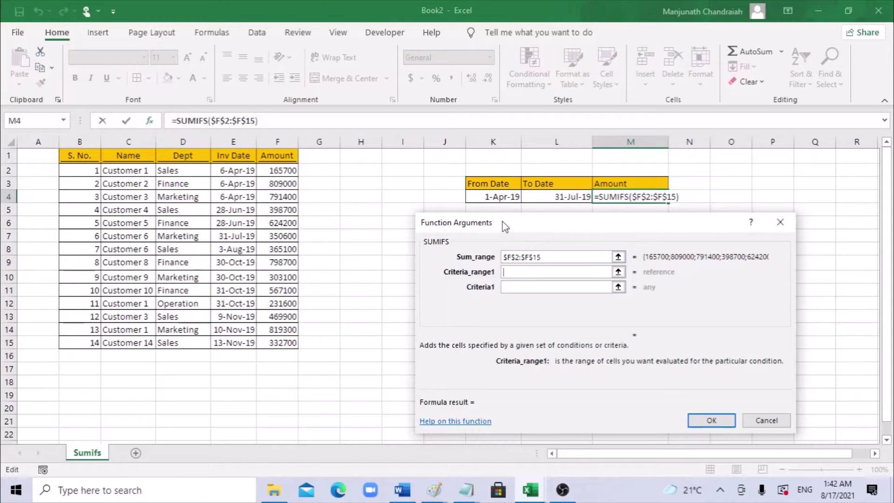
drag(501, 222, 521, 224)
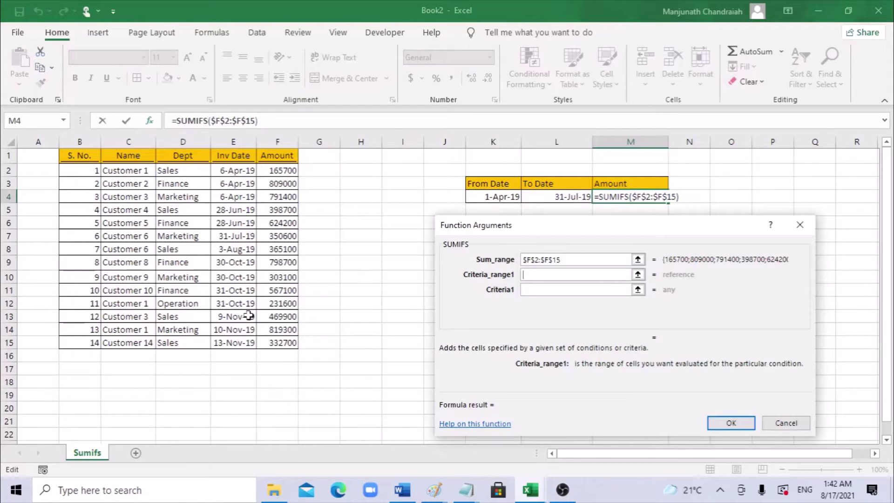
drag(235, 170, 239, 342)
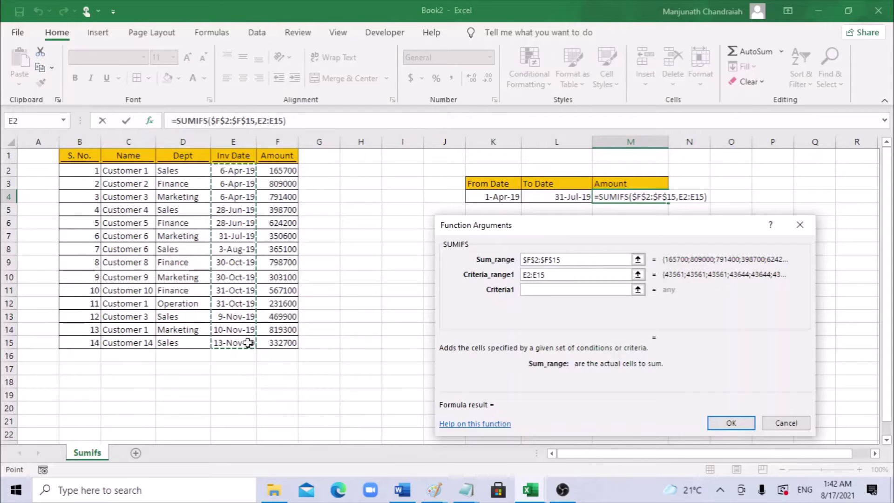
key(F4)
click(528, 289)
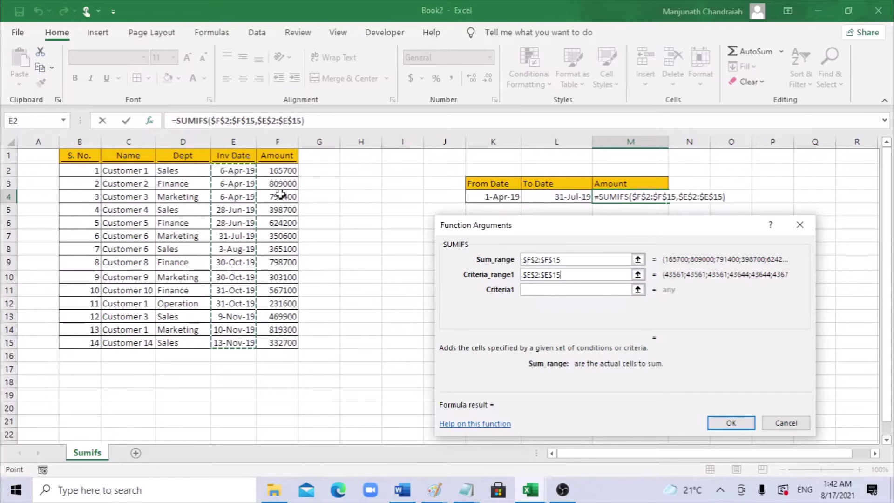
click(536, 288)
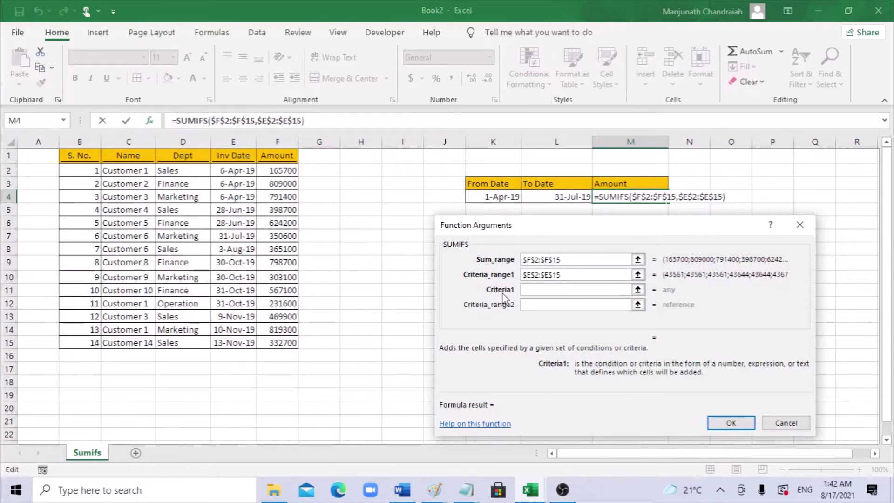
Set Criteria1 to K4, Criteria_range2 to $E$2:$E$15 and Criteria2 to L4, then confirm
click(504, 196)
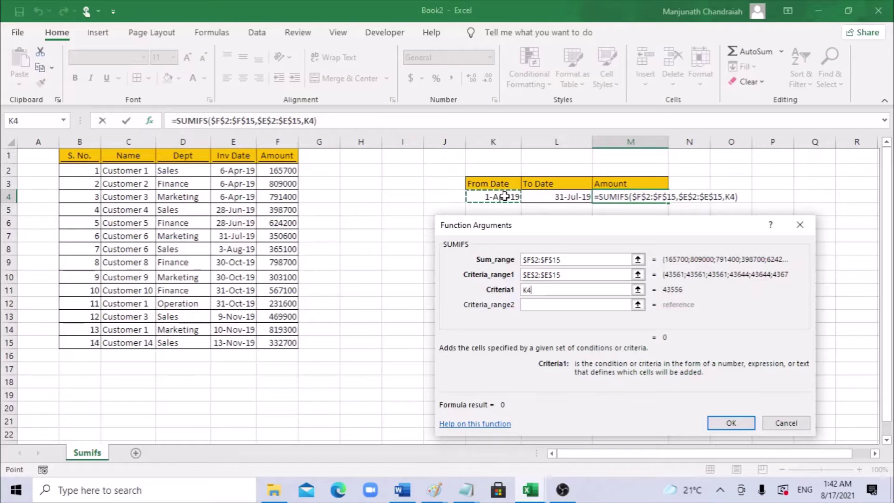
click(534, 305)
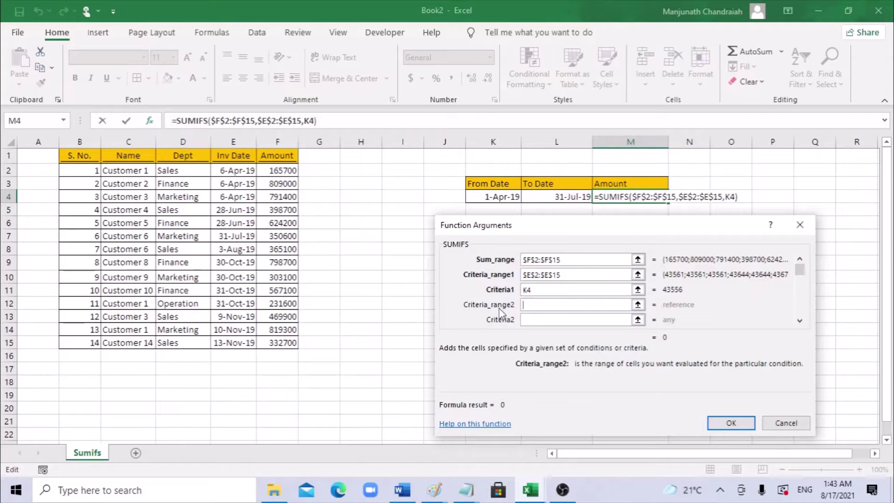
drag(238, 173, 250, 342)
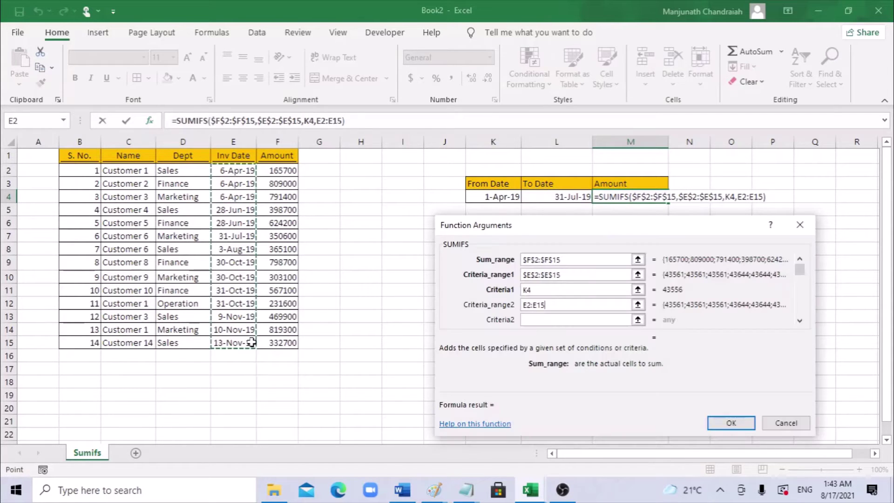
key(F4)
key(Tab)
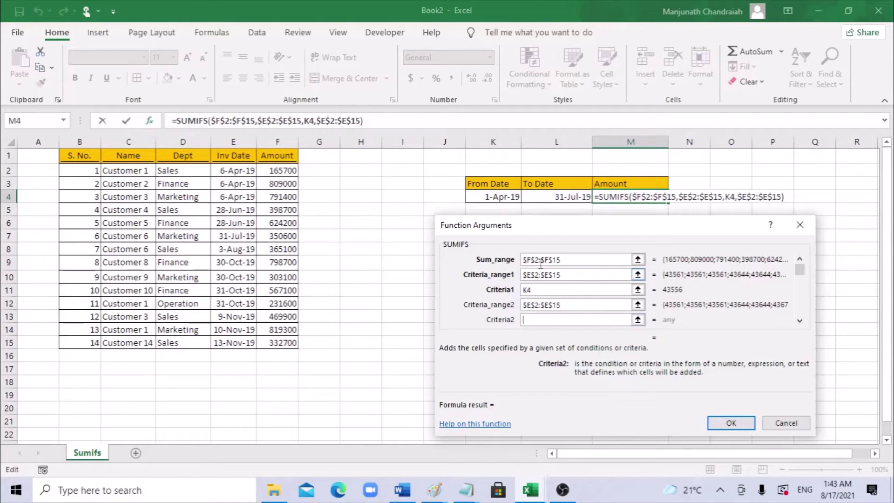
click(557, 197)
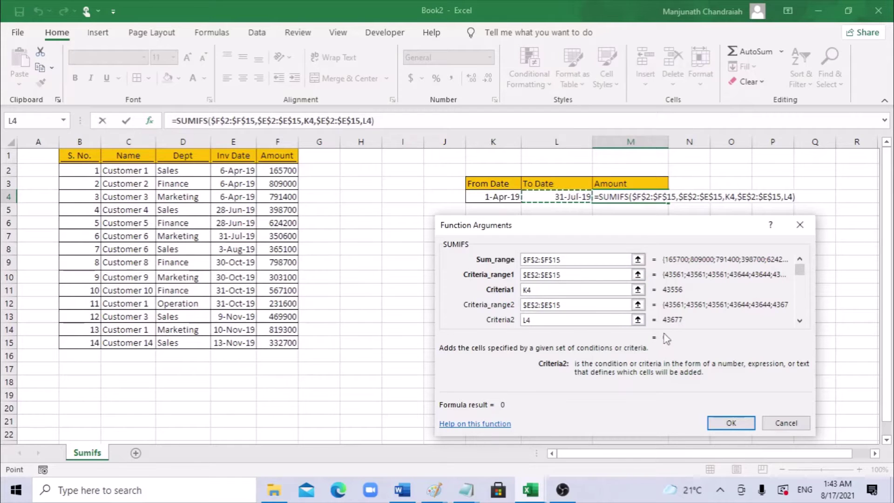
click(742, 427)
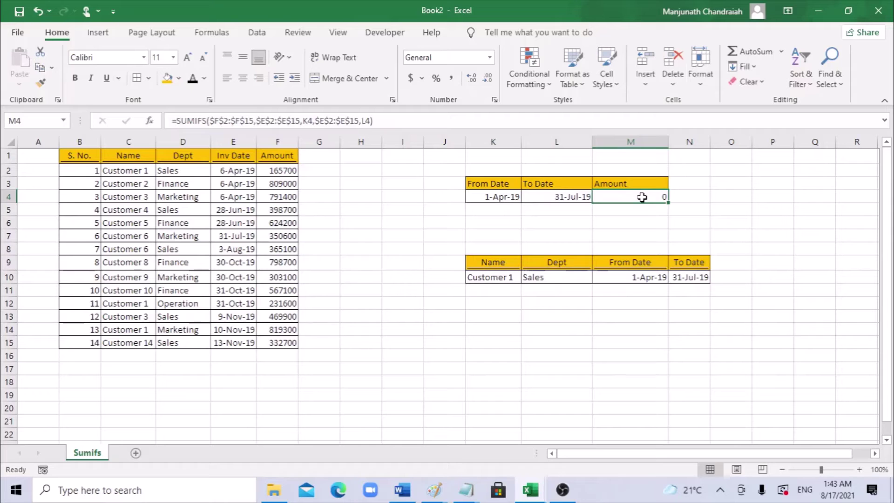
Reopen the M4 SUMIFS arguments and insert >& before K4 in the first criterion
click(149, 121)
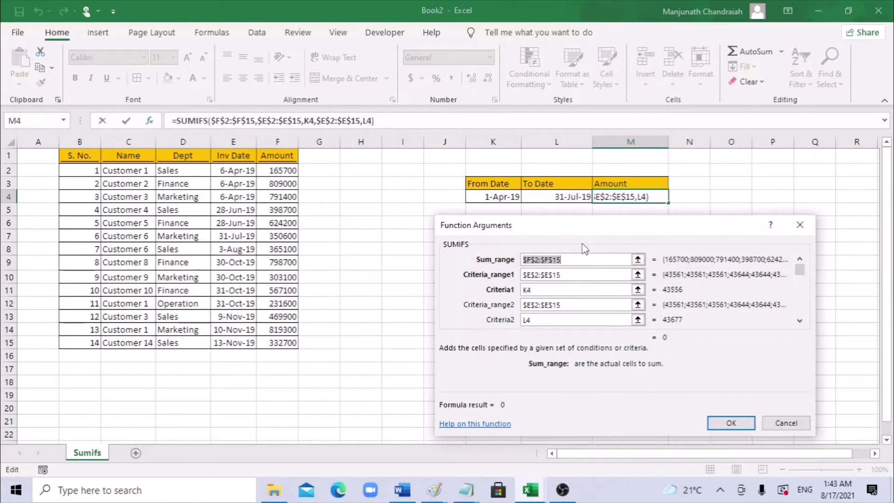
drag(577, 239, 631, 260)
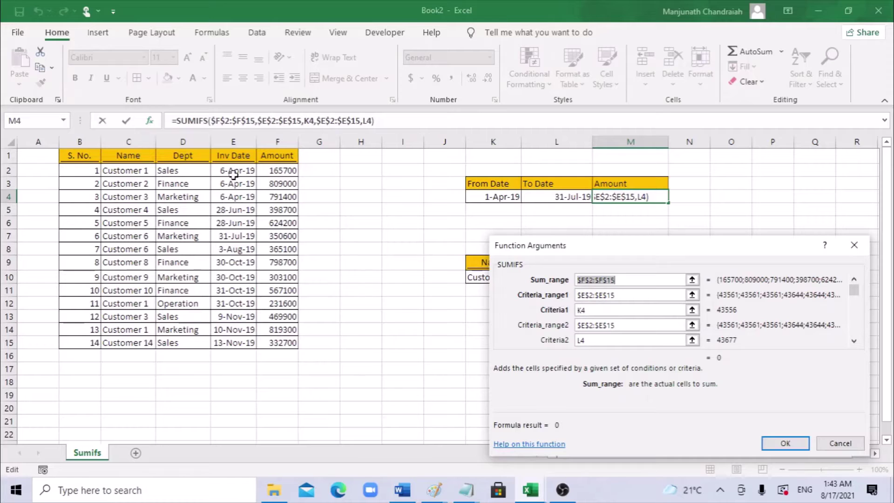
click(579, 310)
click(580, 311)
text(>)
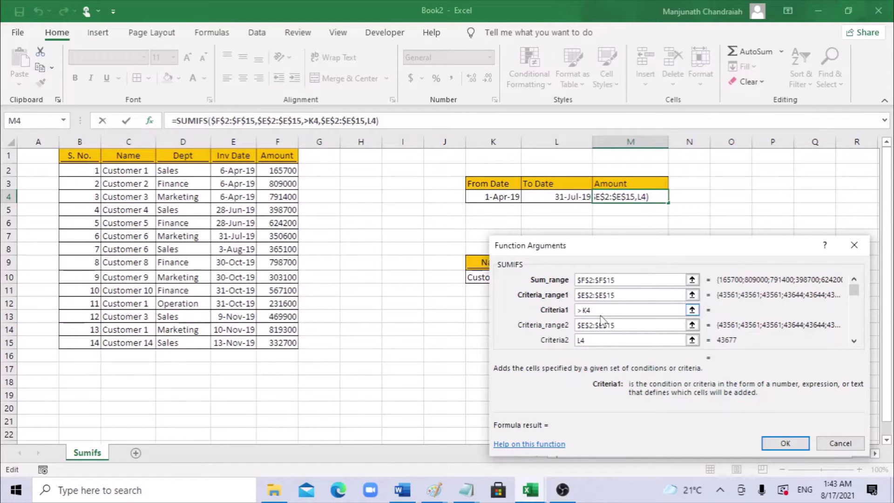
text(&)
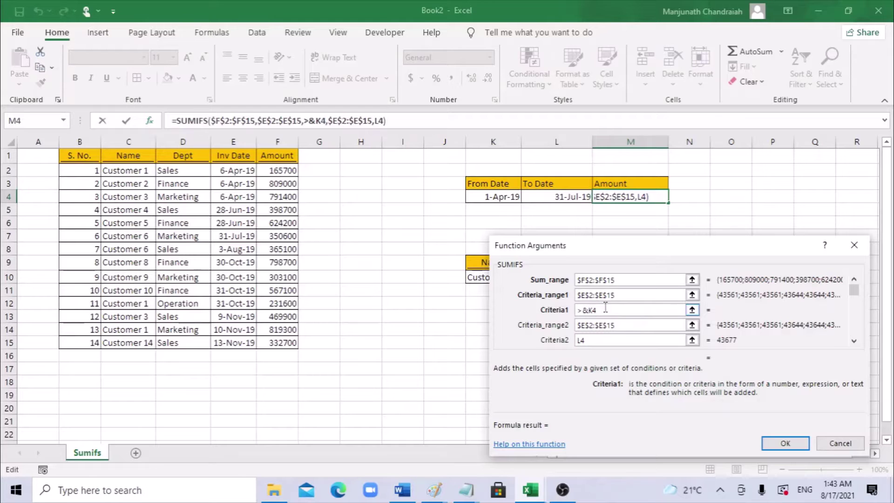
click(626, 326)
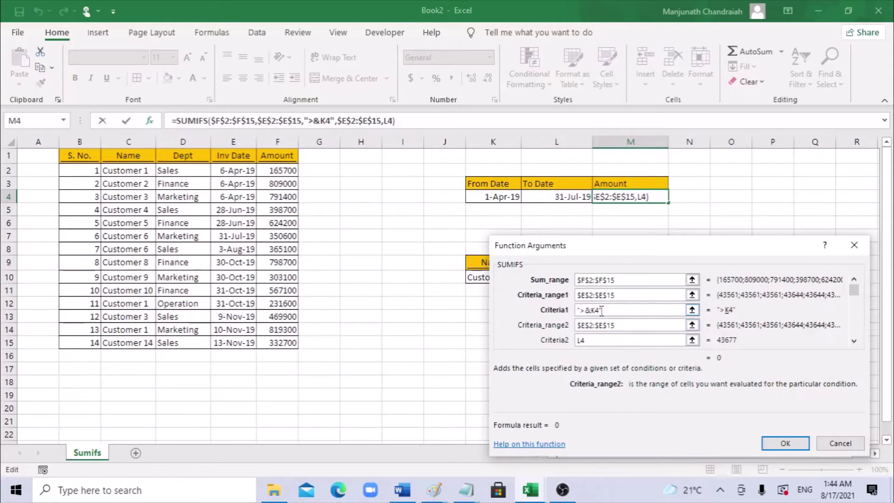
Correct the first criterion to ">="&K4
click(600, 310)
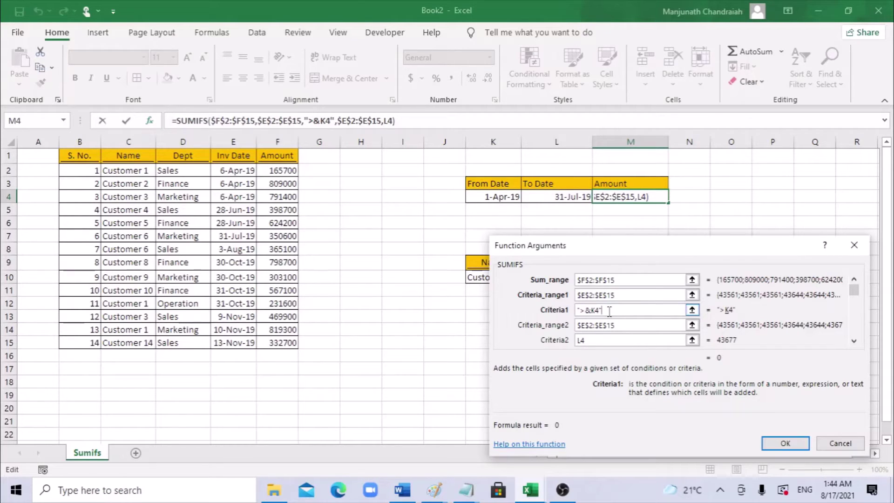
key(BackSpace)
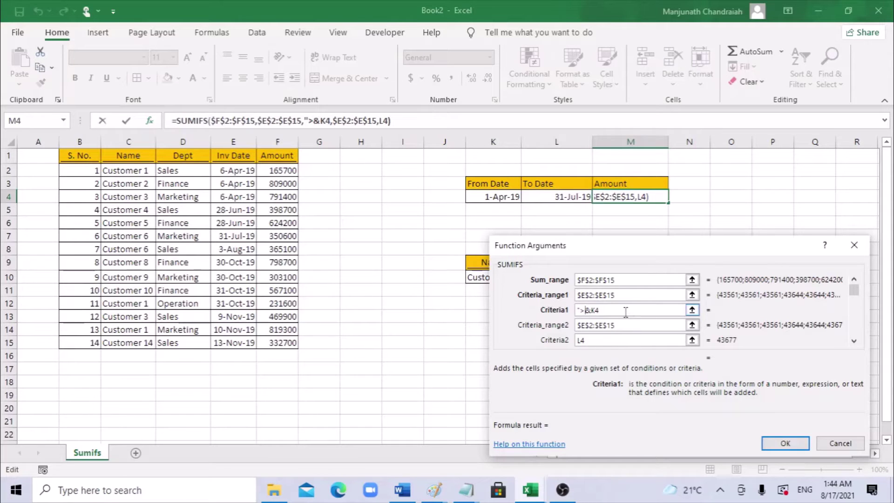
text(")
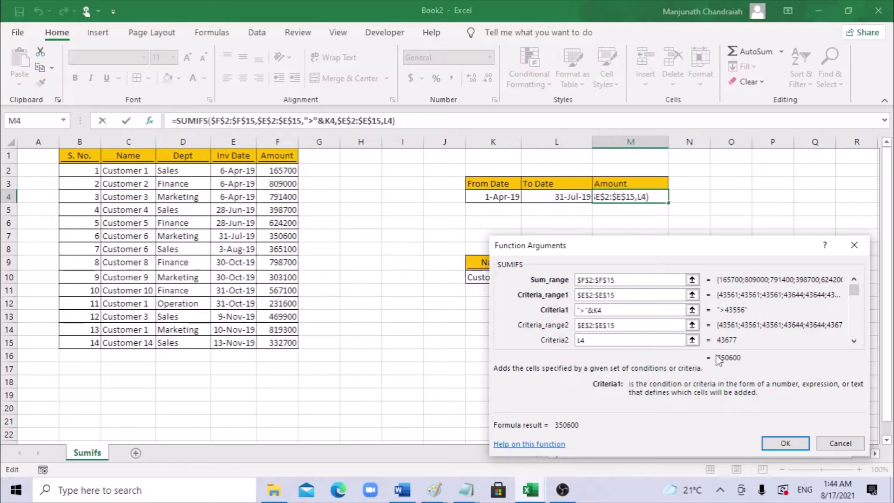
click(627, 327)
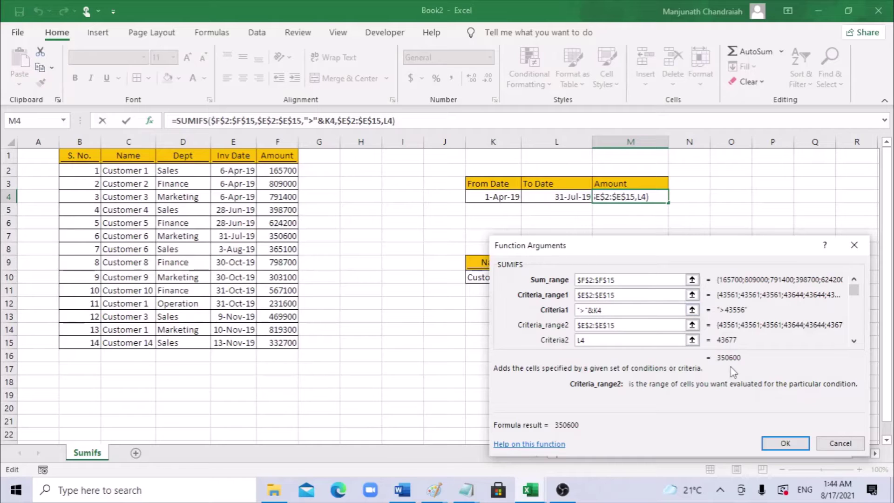
click(584, 310)
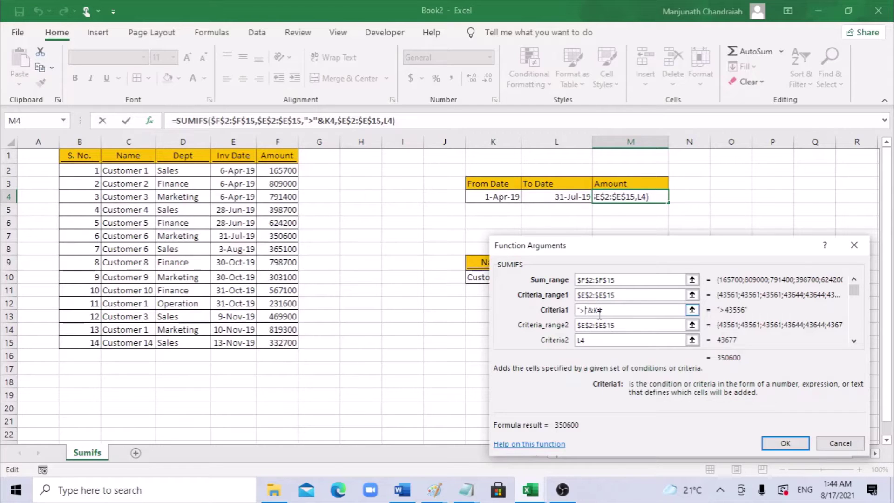
text(=)
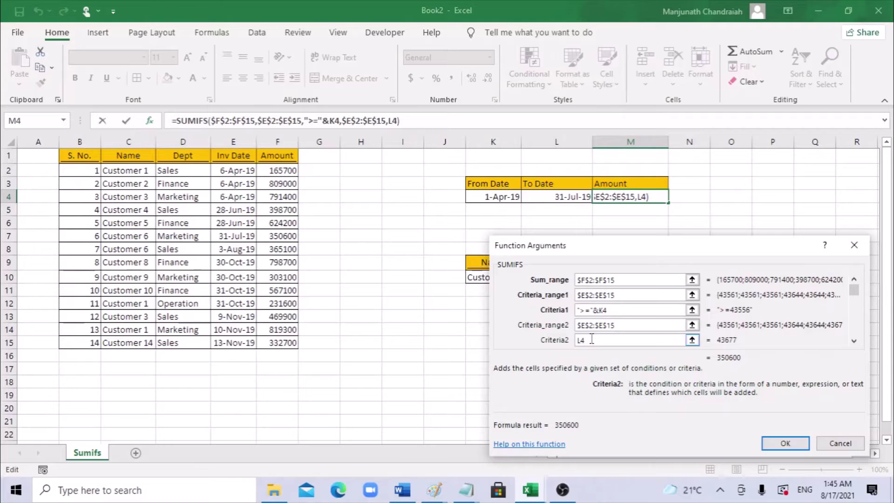
Set the second criterion to "<="&L4 and confirm, giving 3139600
text("<=")
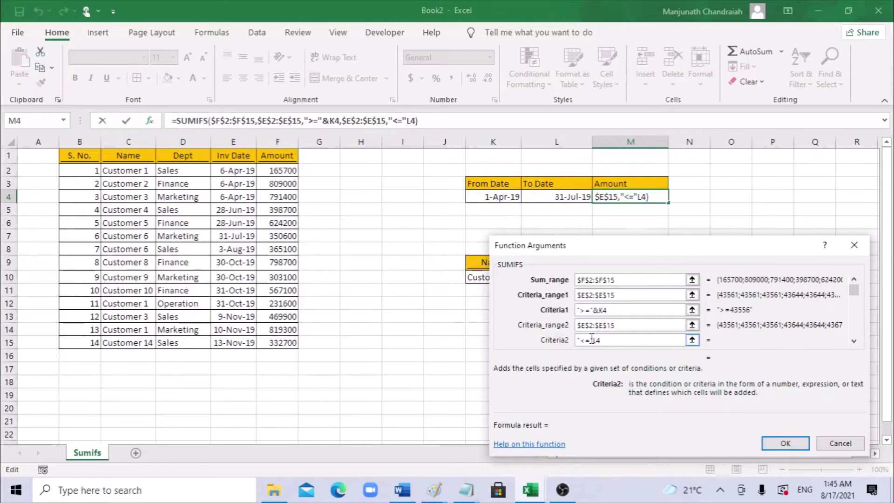
text(&)
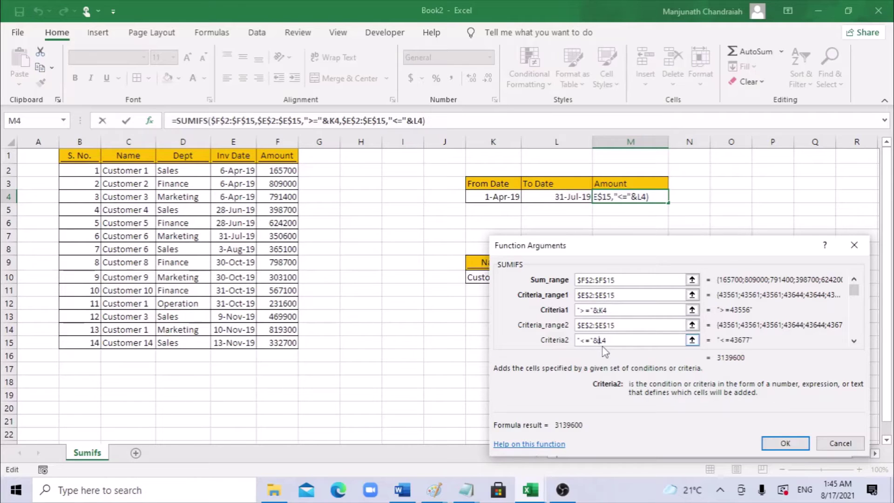
click(785, 444)
click(785, 443)
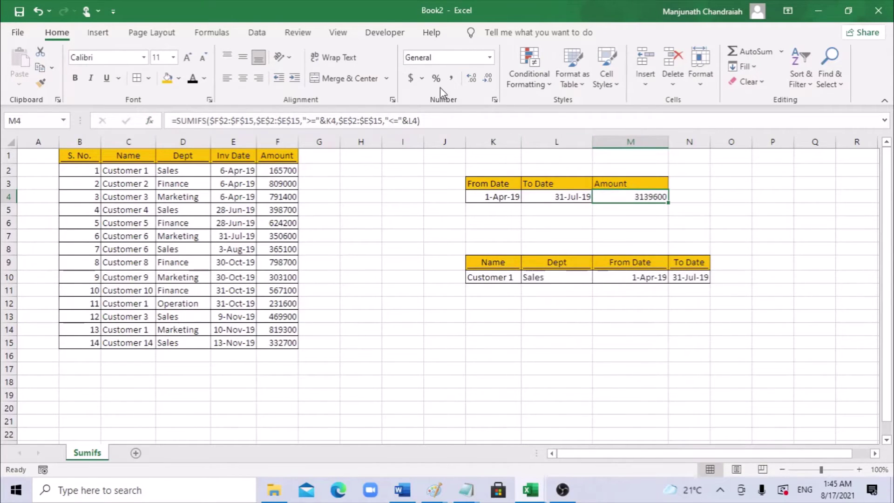
Apply Comma Style to M4 (3,139,600.00) and verify it against the F2:F7 sum
click(450, 78)
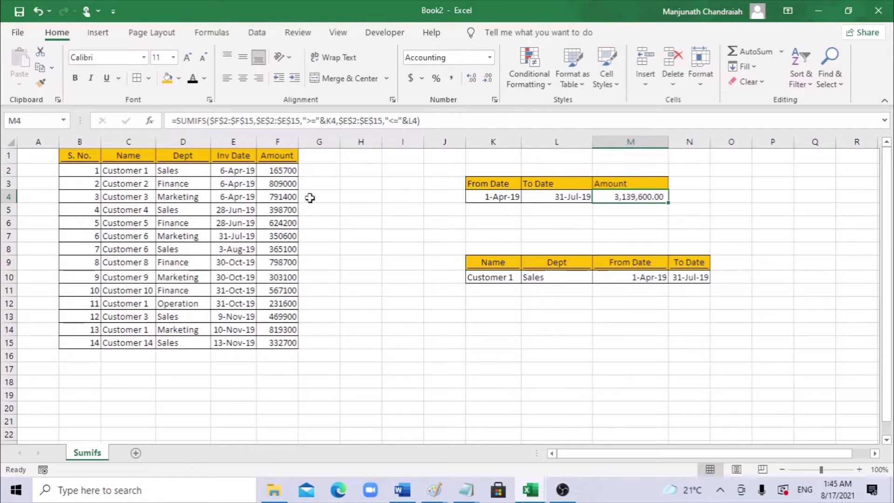
drag(274, 169, 288, 236)
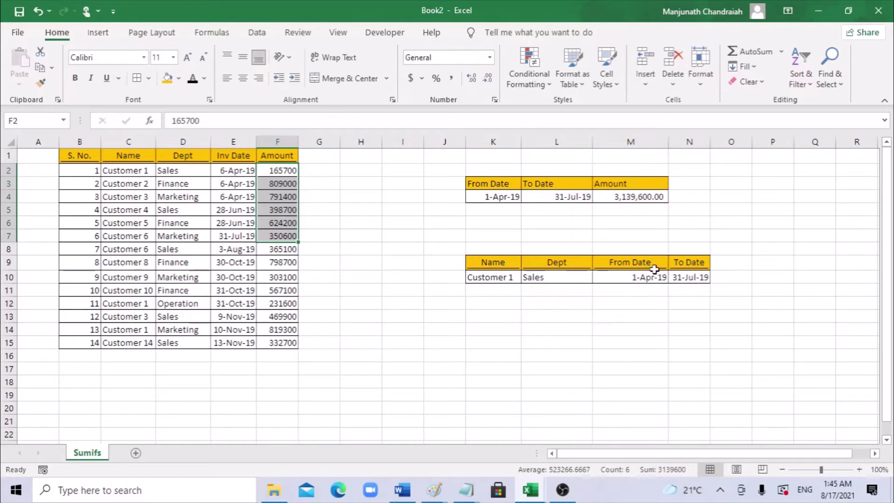
click(639, 199)
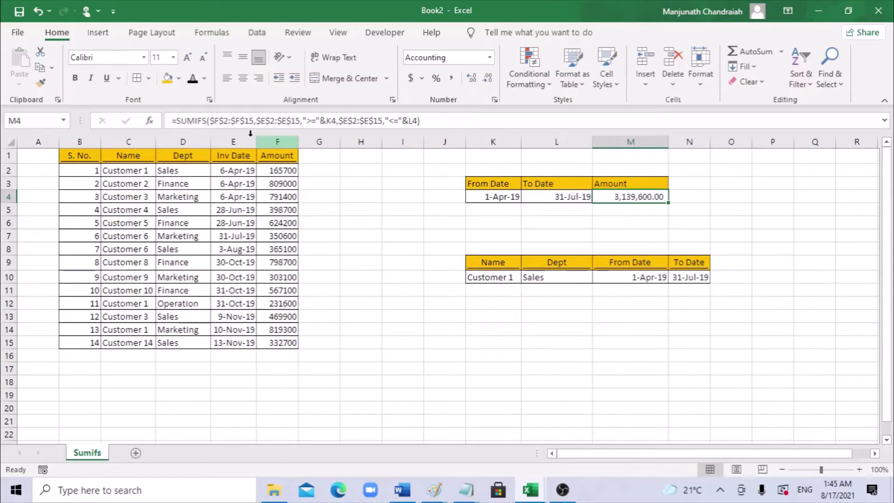
click(149, 121)
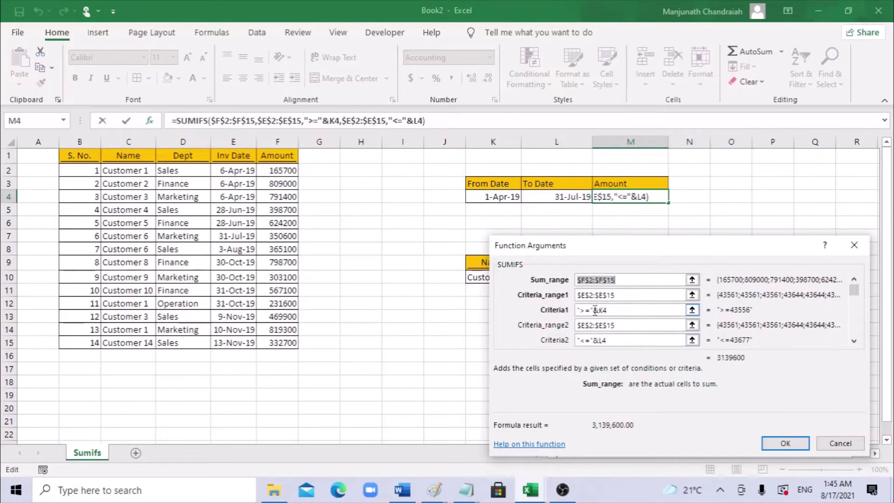
drag(613, 253, 574, 262)
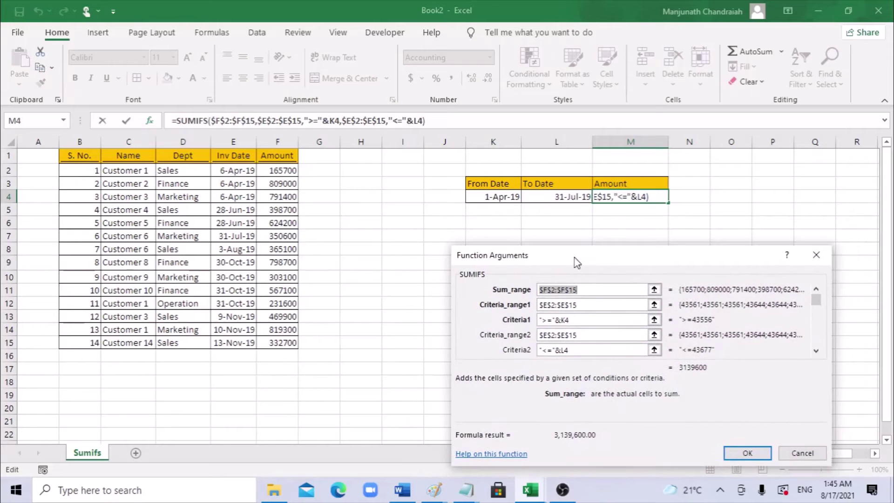
click(750, 458)
Copy the Amount heading from M3 into O9
click(734, 262)
click(625, 182)
key(ctrl+c)
click(730, 267)
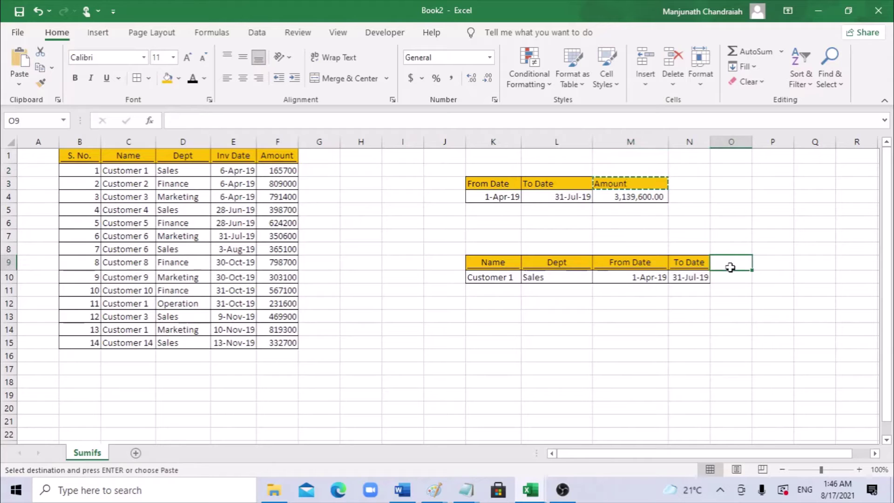
key(ctrl+v)
Review the row-10 criteria: Customer 1 name, Sales dept, From and To dates
click(733, 278)
click(501, 279)
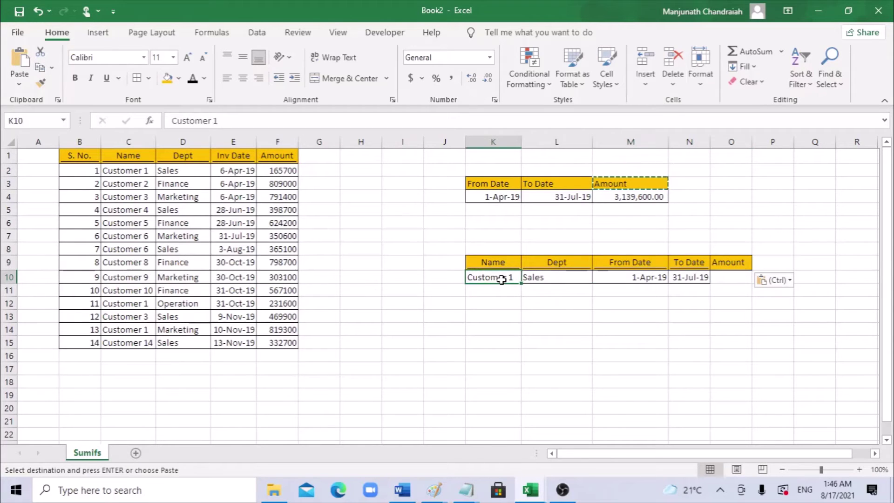
click(550, 280)
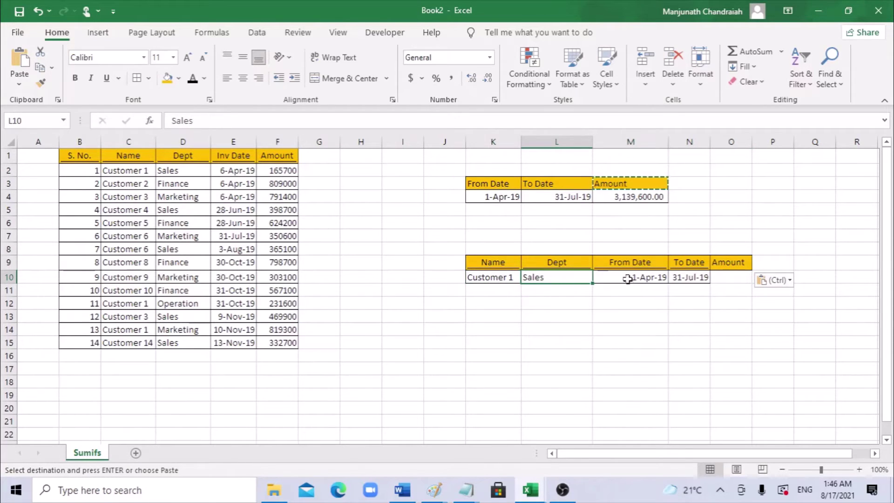
click(655, 277)
drag(657, 276, 688, 277)
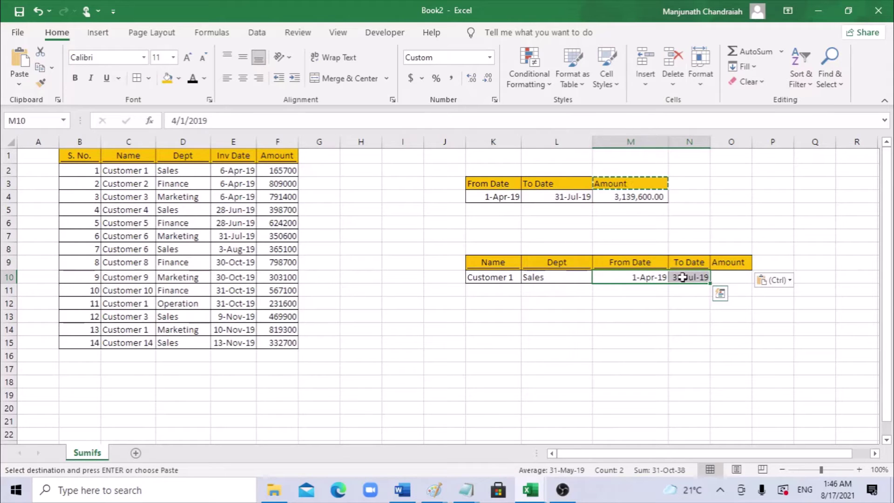
Begin typing =SUMIFS in O10, pointing out the From and To date inputs
click(726, 277)
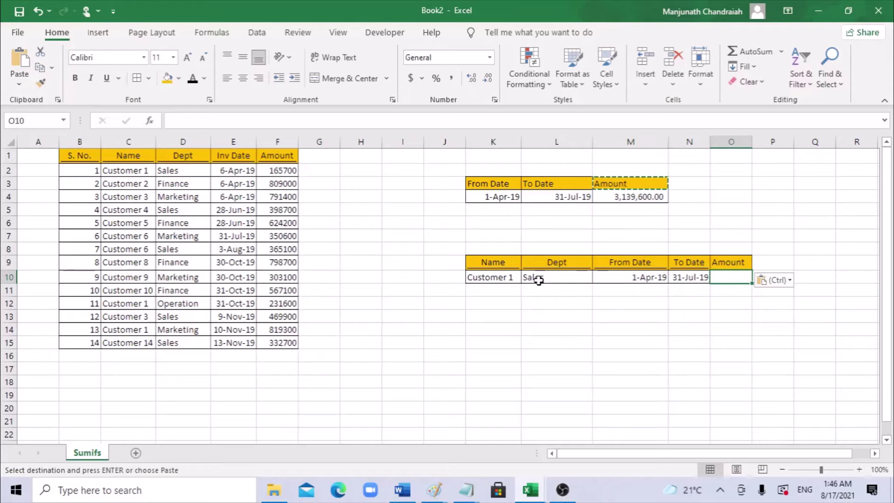
text(=SI)
key(BackSpace)
text(UMIFS)
drag(514, 185, 539, 197)
click(730, 278)
Recheck criteria K10:N10, clear the broken O10 entry and retype =SUMIFS(
click(516, 279)
click(535, 277)
click(619, 276)
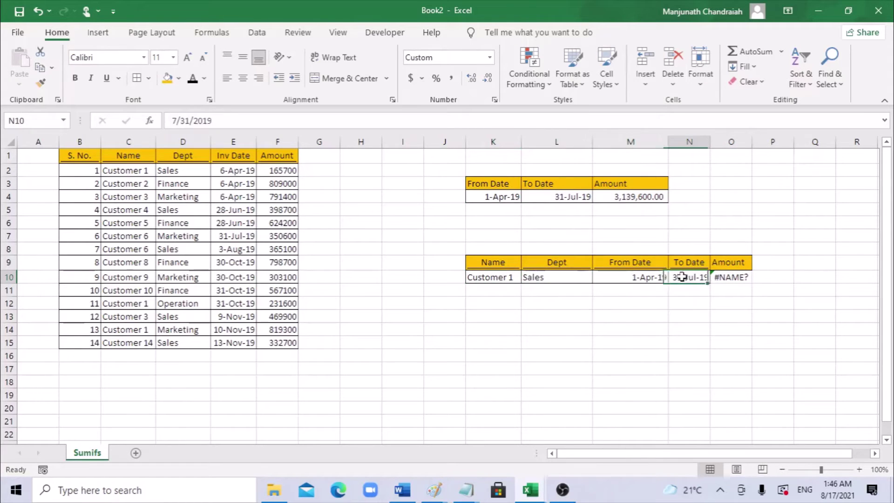
click(679, 276)
click(725, 282)
key(Delete)
text(=)
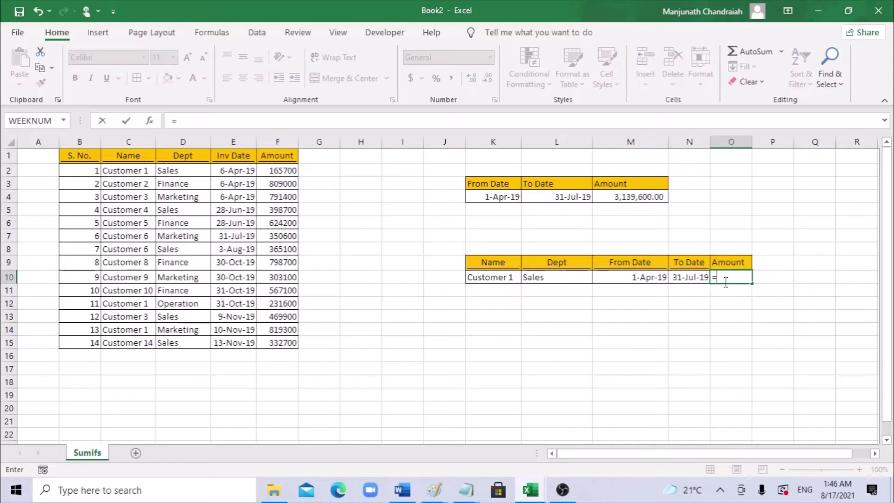
text(SUMIFS()
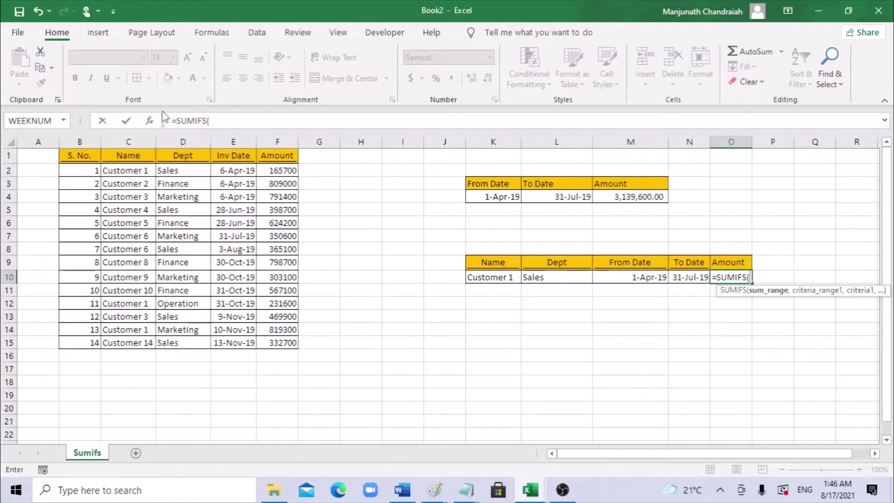
Open the SUMIFS arguments for O10 and set Sum_range to $F$2:$F$15
click(154, 123)
drag(578, 268, 564, 222)
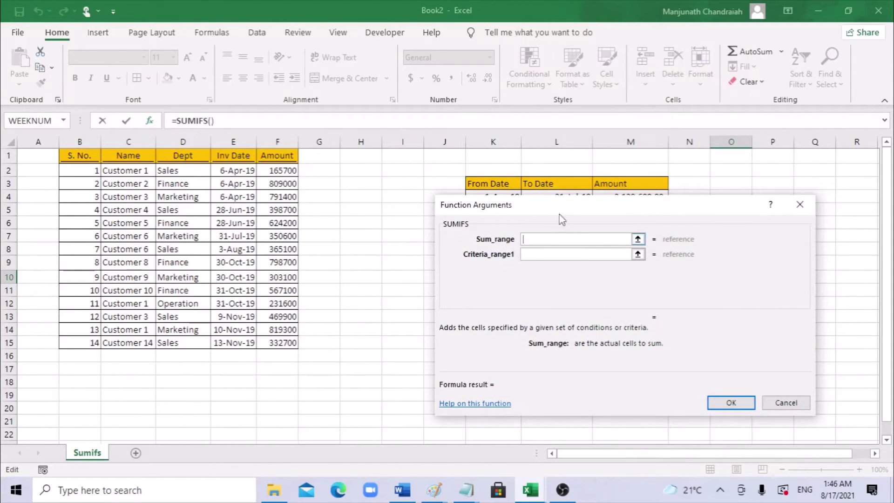
drag(291, 168, 291, 344)
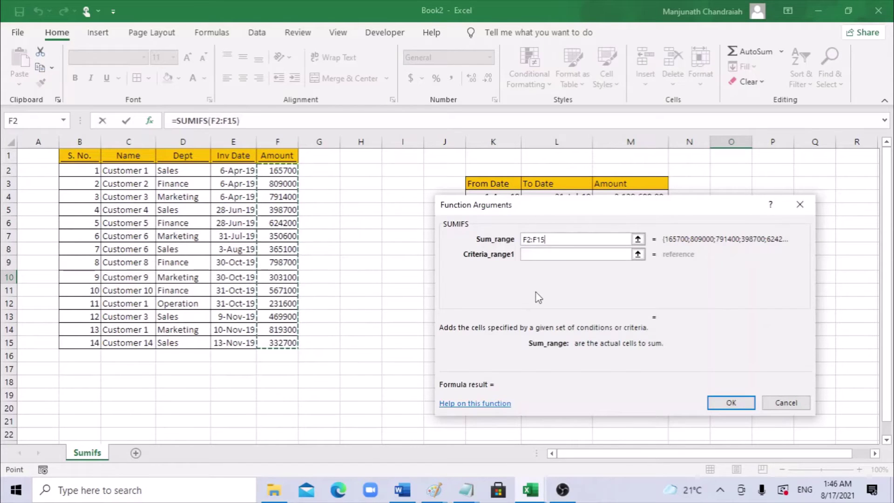
key(F4)
drag(565, 211, 171, 273)
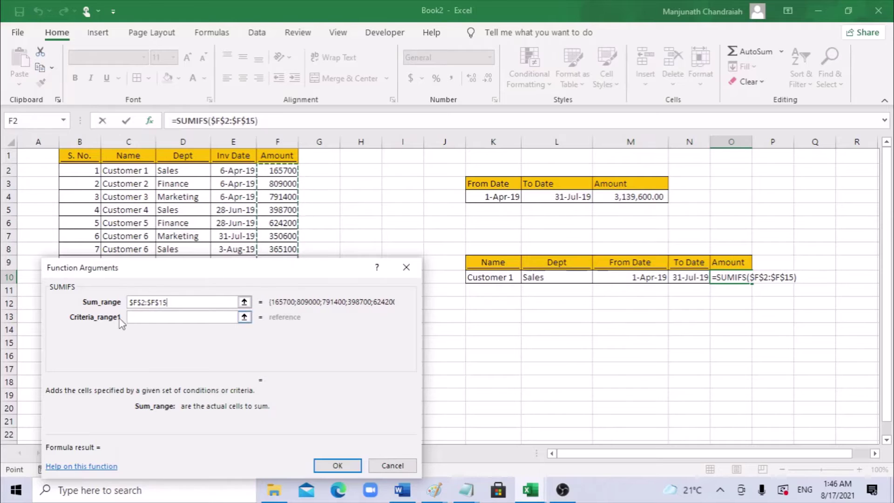
drag(287, 273, 583, 303)
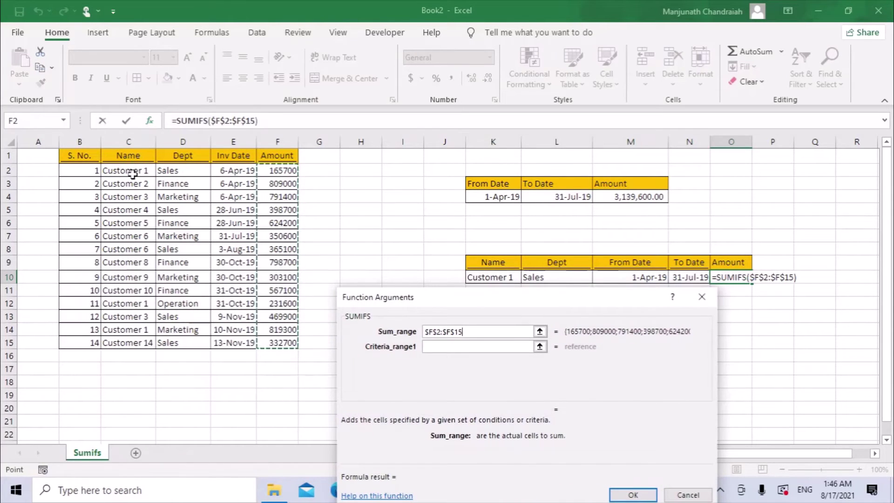
click(430, 347)
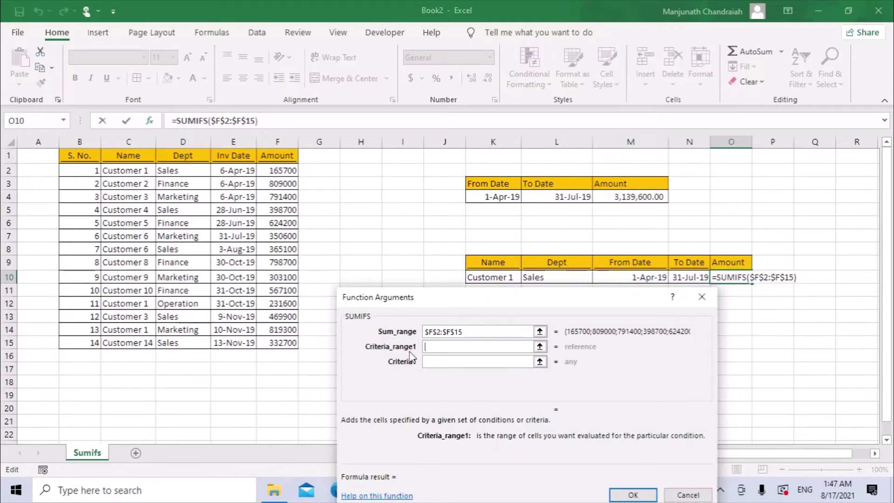
Add the Name condition: range $C$2:$C$15 matching K10
drag(132, 170, 138, 342)
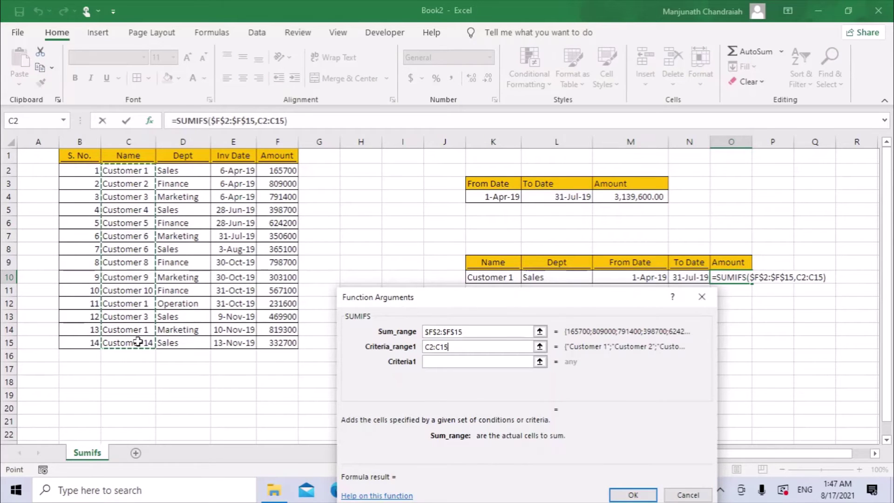
key(F4)
click(443, 361)
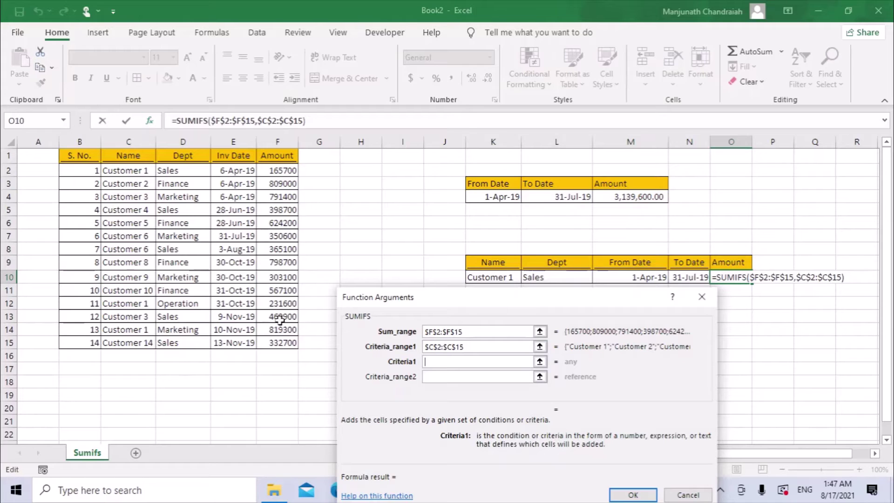
click(488, 278)
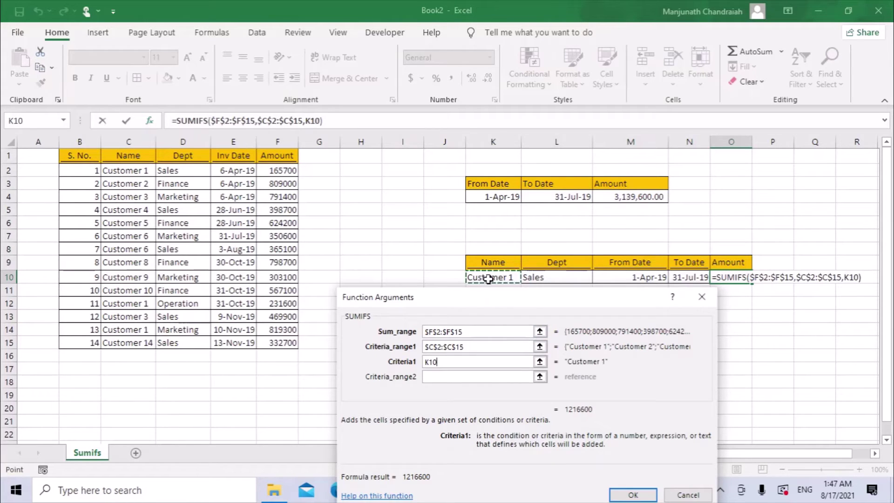
Add the Dept condition: range $D$2:$D$15 matching L10, previewing 165700
click(448, 378)
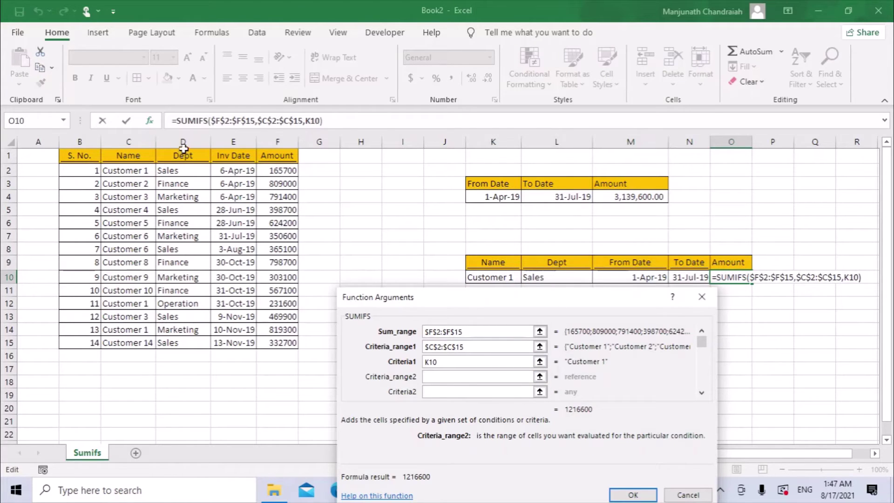
click(434, 378)
click(180, 170)
drag(180, 171, 205, 347)
key(F4)
key(Tab)
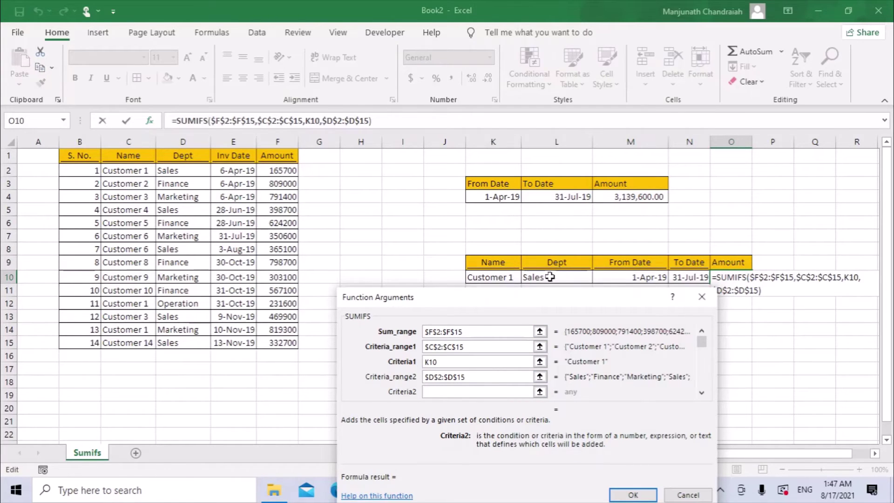
click(533, 275)
key(Tab)
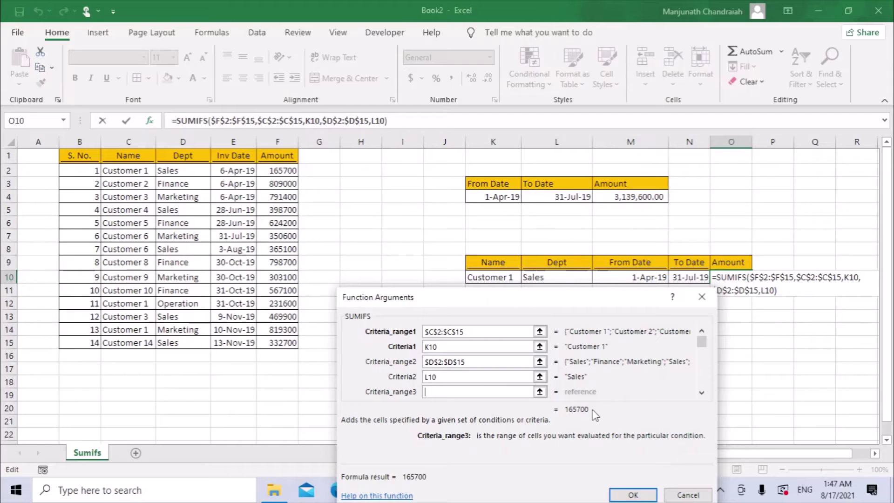
drag(650, 298, 726, 302)
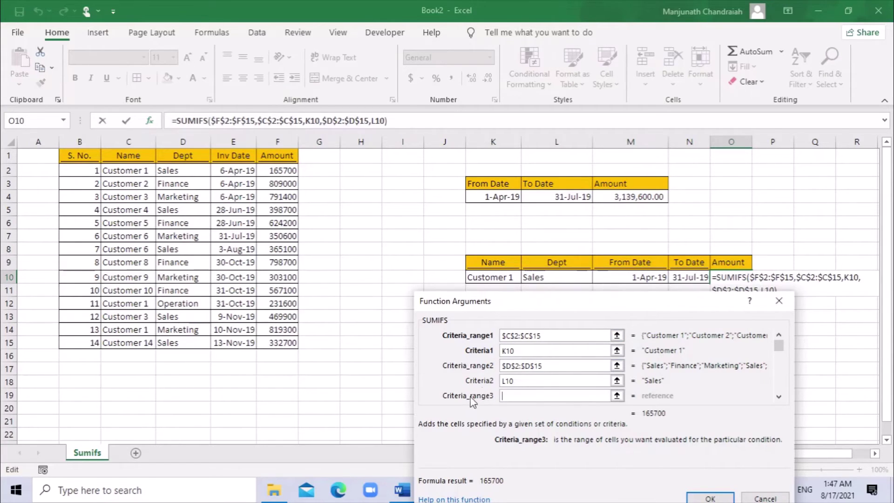
Add Inv Date $E$2:$E$15 ">="&M10 as the third condition, then pick E2:E15 for the fourth range
drag(241, 174, 252, 347)
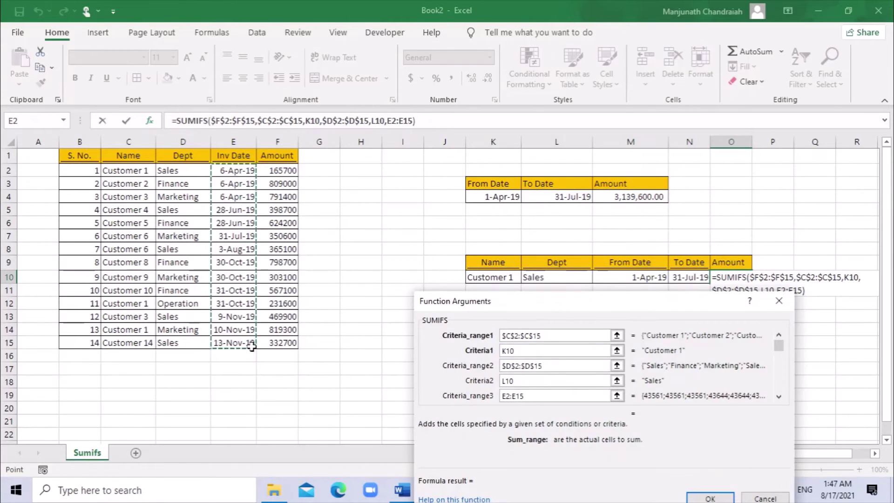
key(F4)
key(Tab)
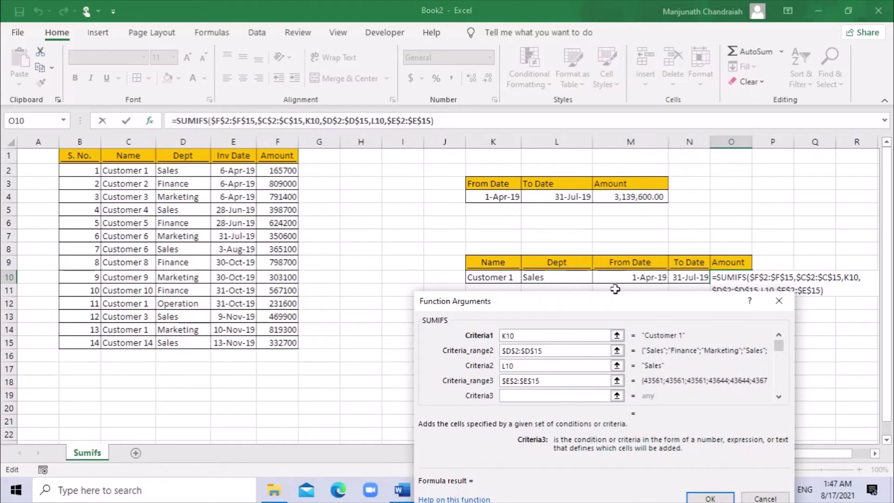
click(622, 277)
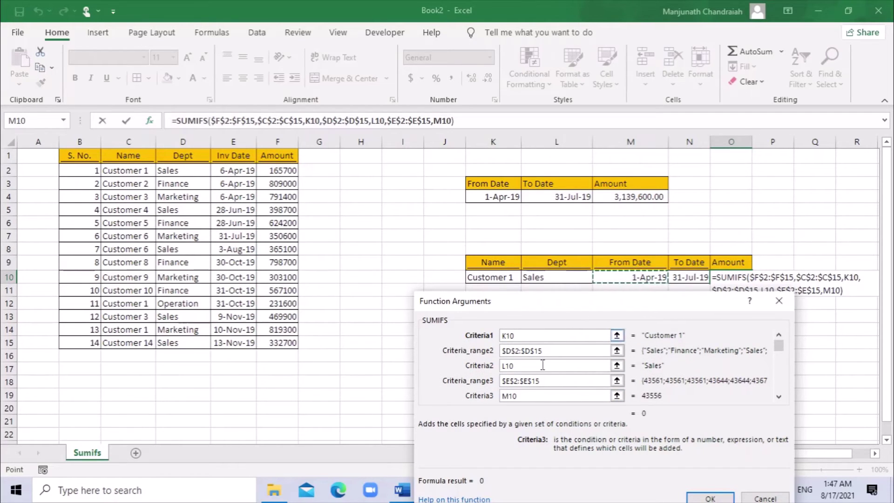
click(504, 396)
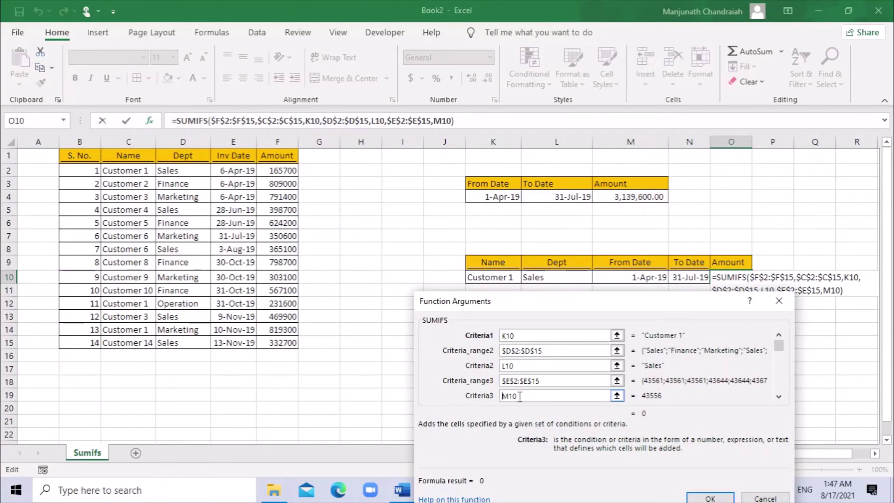
text(">)
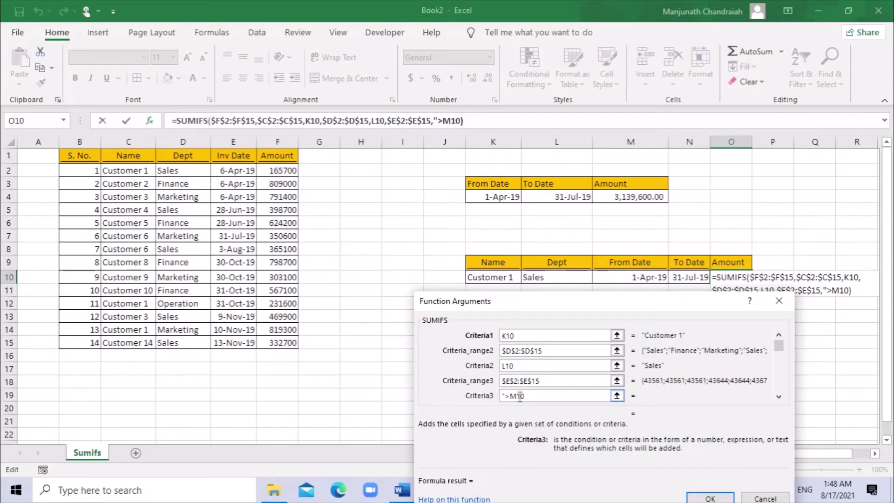
text(=)
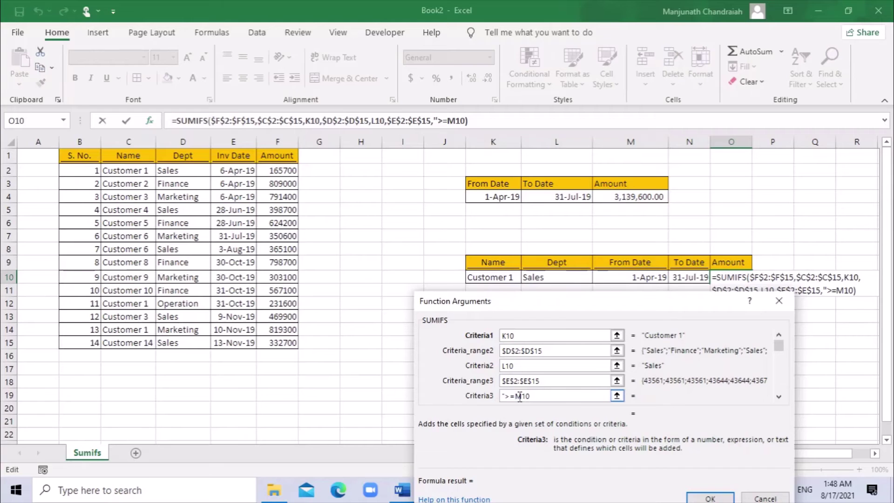
text("&)
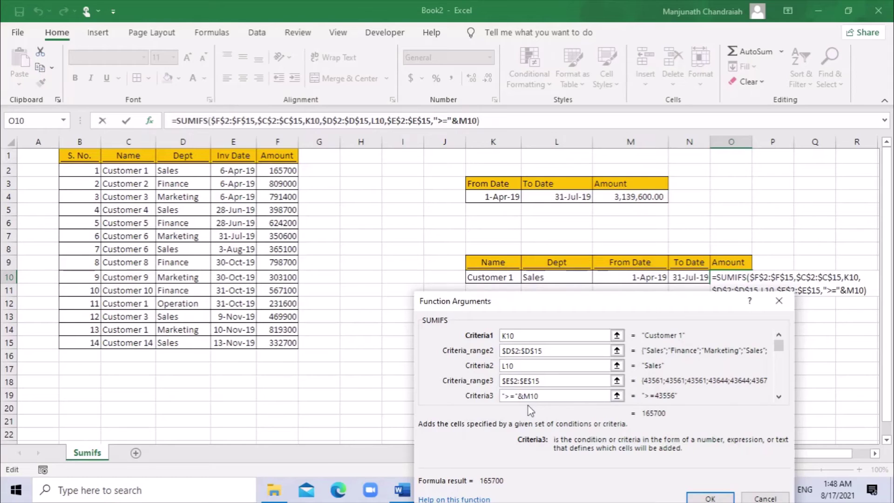
key(Tab)
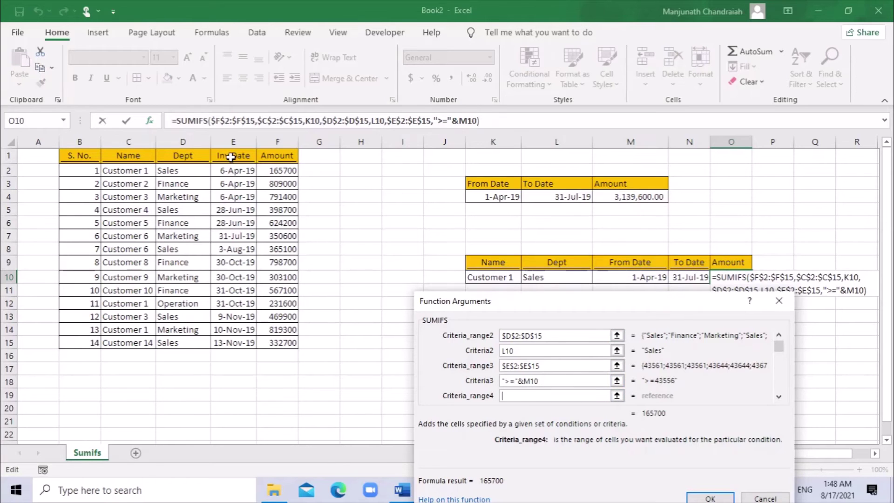
drag(233, 169, 258, 343)
Add the fourth condition, Inv Date $E$2:$E$15 "<="&N10, and confirm so O10 returns 165700
key(F4)
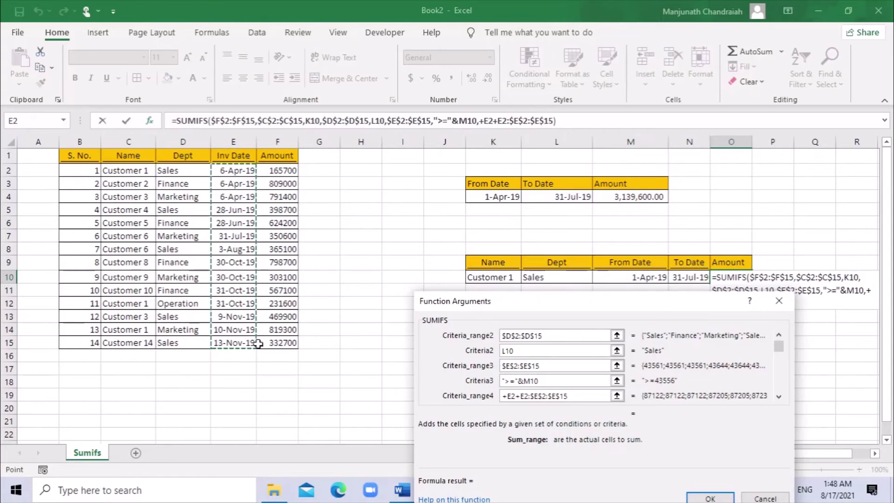
click(460, 395)
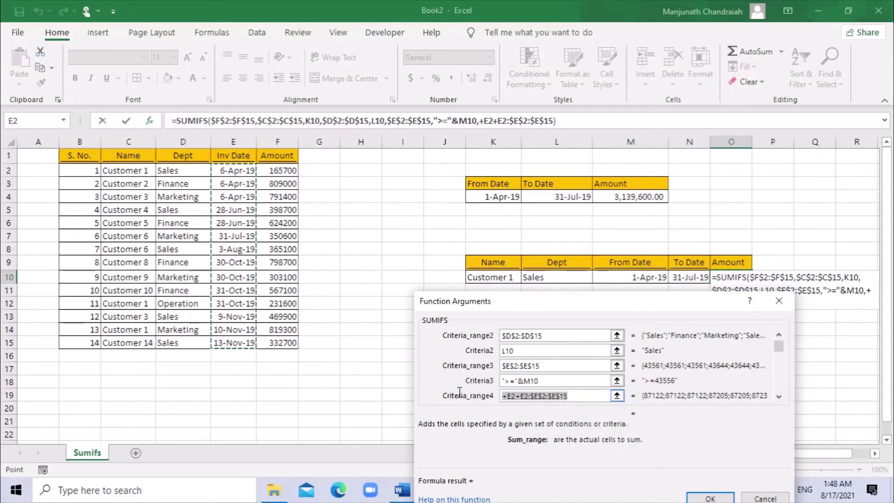
key(BackSpace)
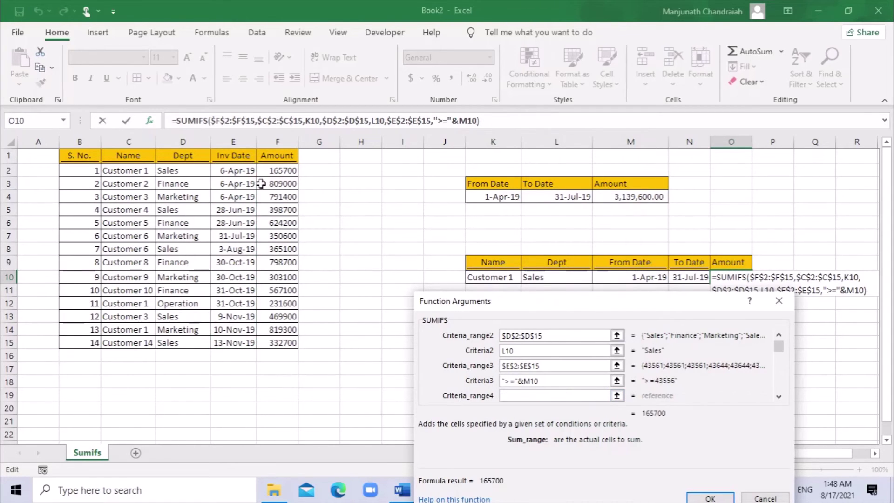
drag(233, 170, 234, 343)
key(F4)
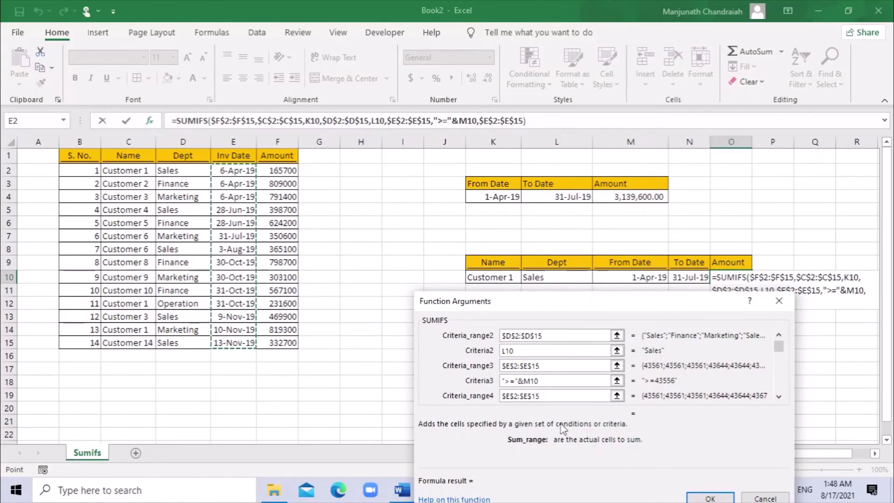
key(Tab)
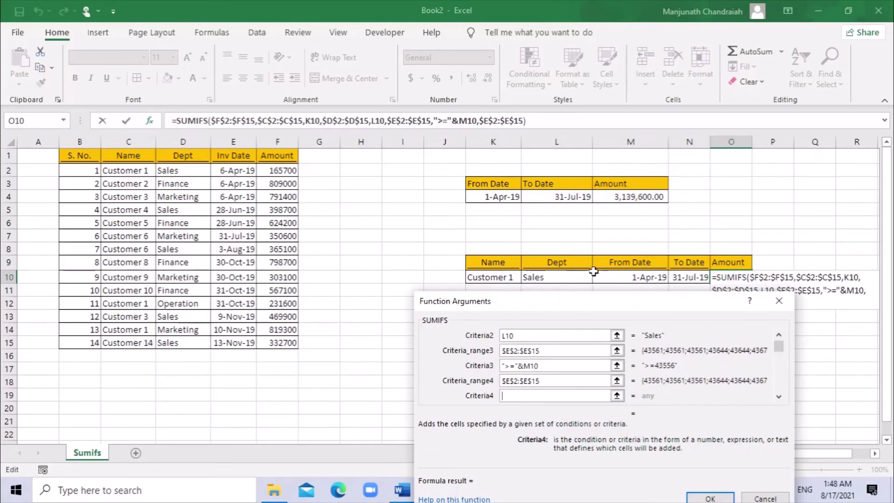
click(688, 278)
click(504, 396)
text(<)
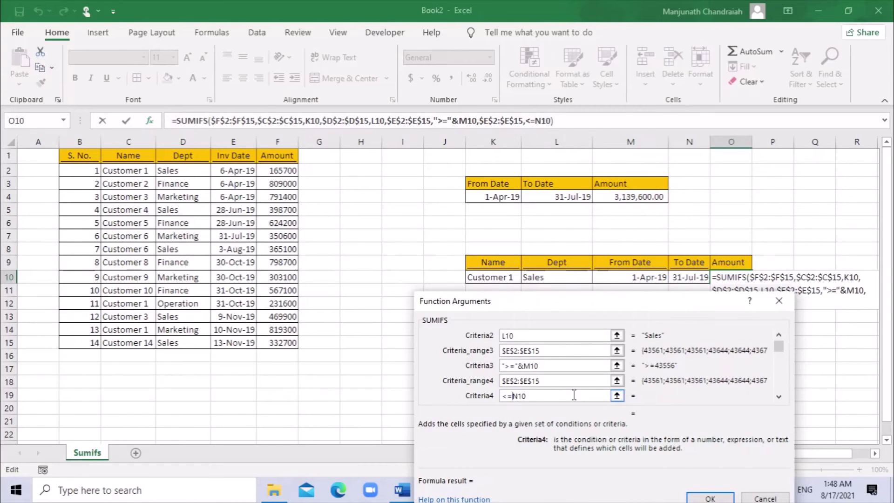
text(=")
text(")
text(&)
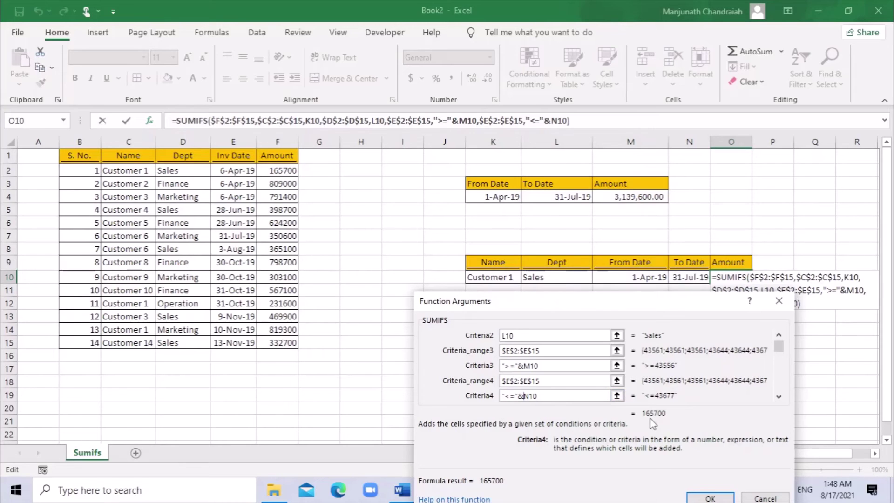
click(710, 498)
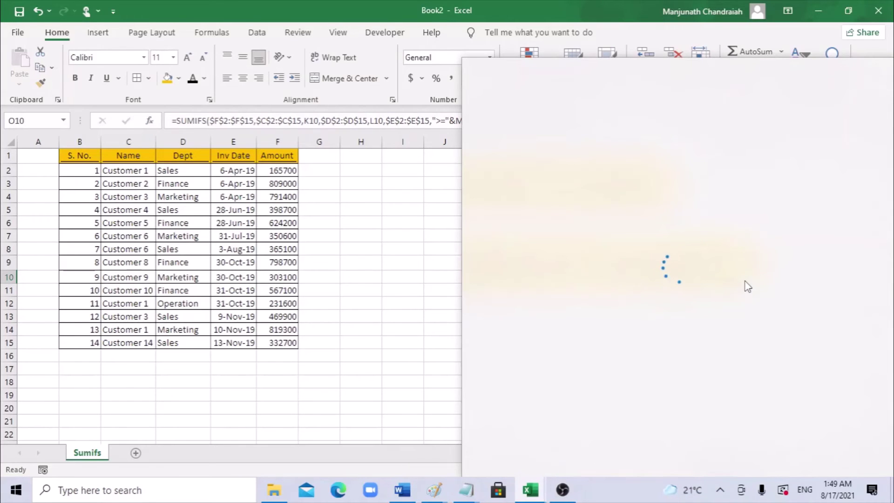
Turn on filter dropdowns for the B1:F15 table headers with Alt+D, F
click(412, 195)
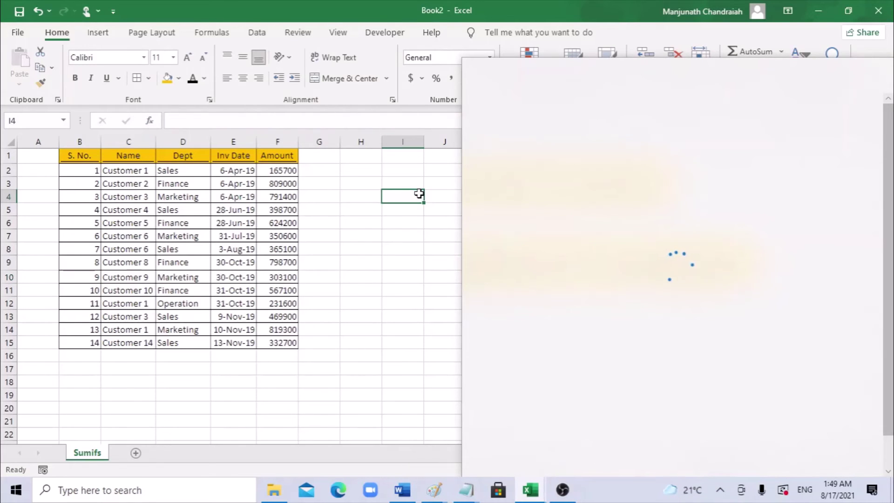
click(734, 277)
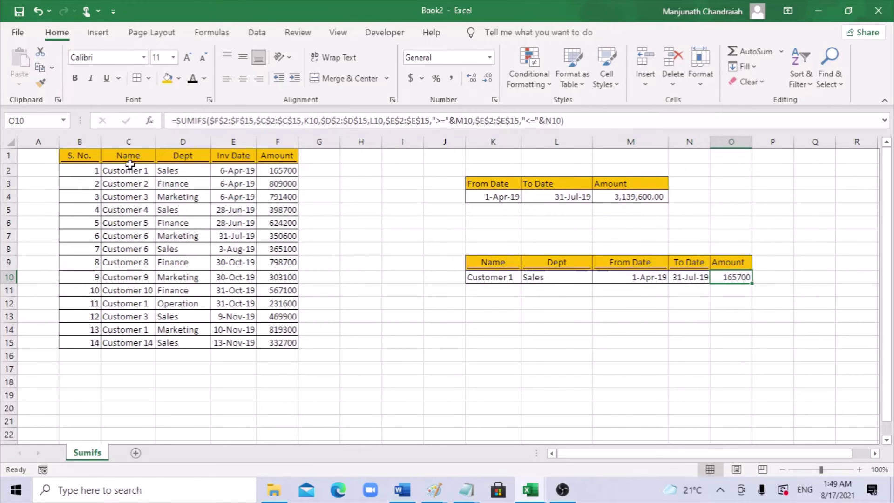
drag(104, 153, 279, 341)
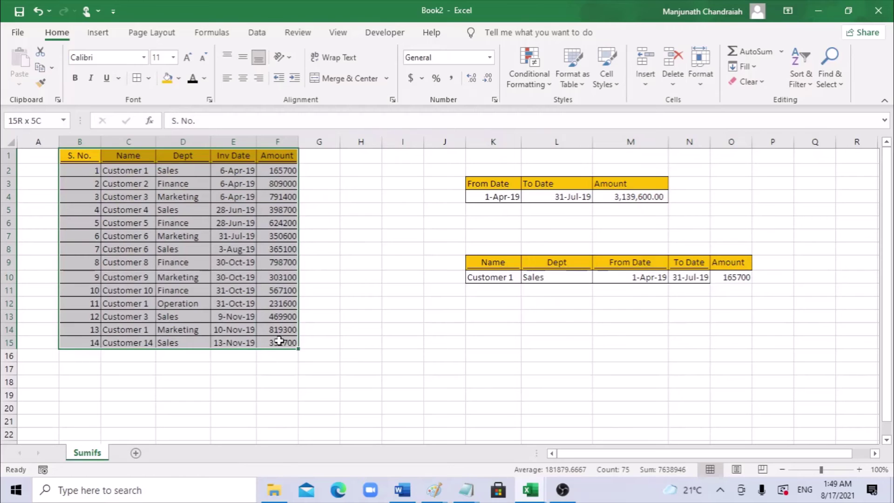
key(alt+d)
key(f)
key(f)
Select a block of names, departments and dates, then the first Amount value
click(130, 170)
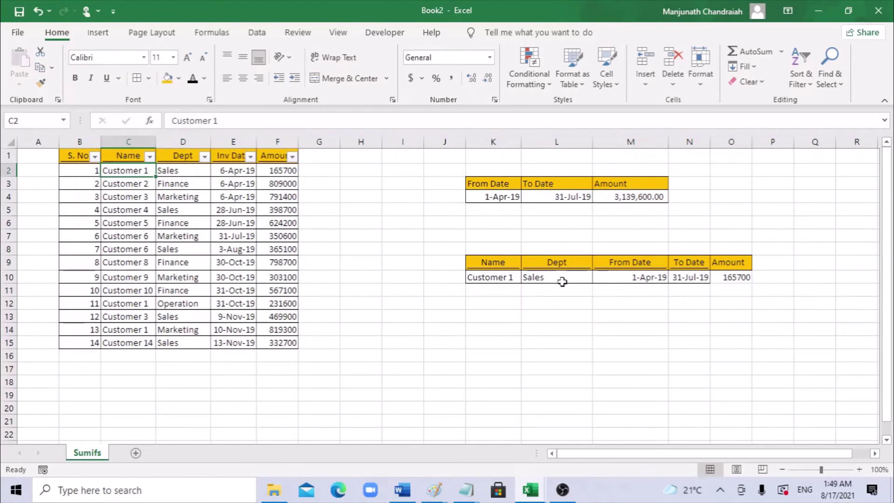
click(228, 236)
drag(228, 237, 279, 170)
click(279, 170)
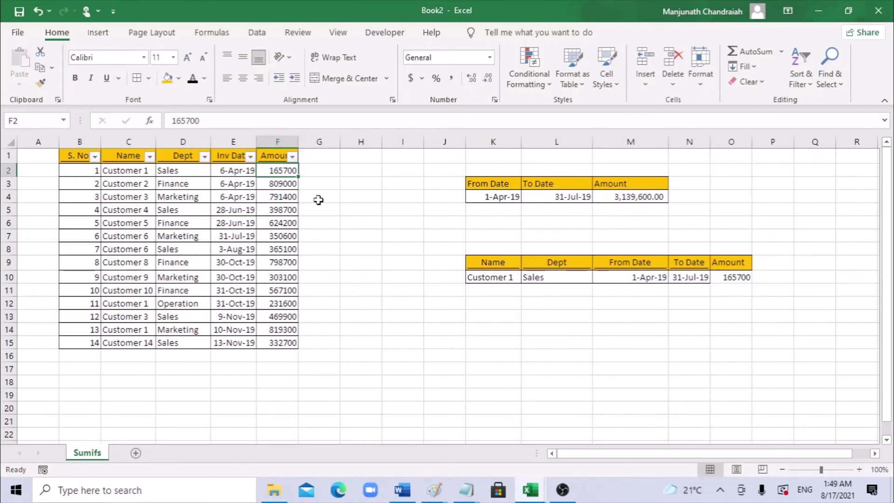
Copy Marketing from D4 and paste it as a value into the criteria Dept cell L10
click(166, 199)
key(ctrl+c)
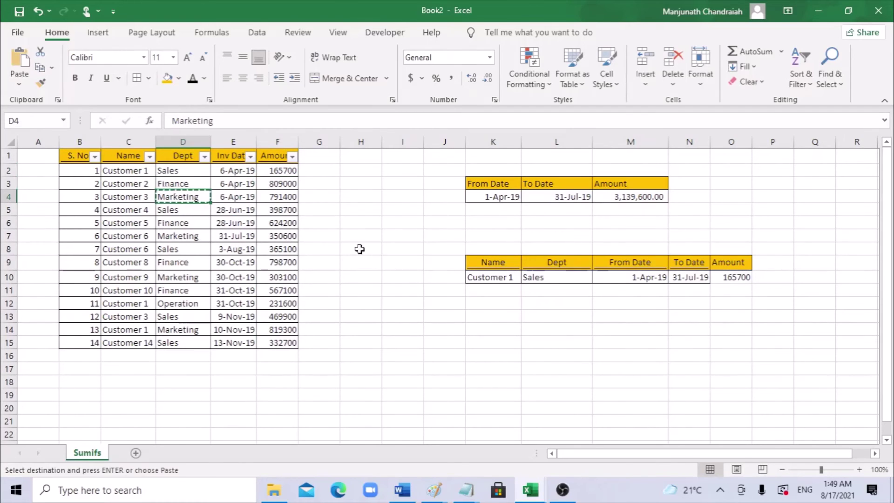
click(563, 278)
right_click(561, 277)
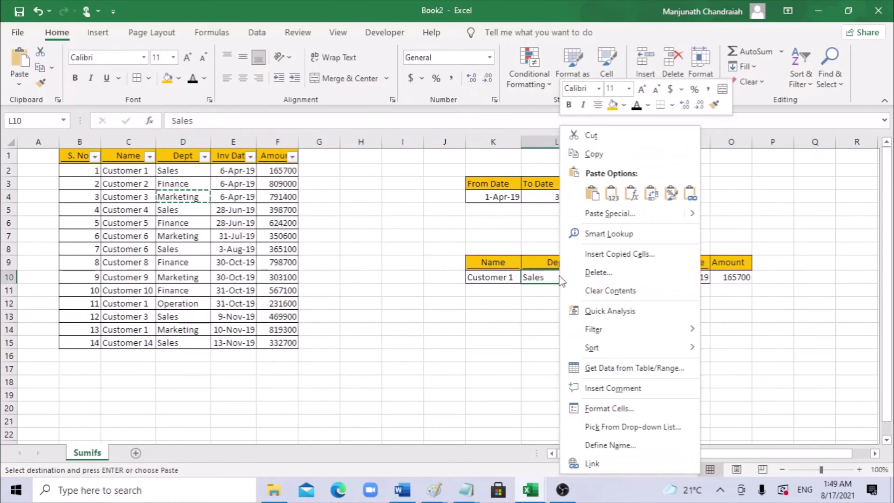
click(612, 194)
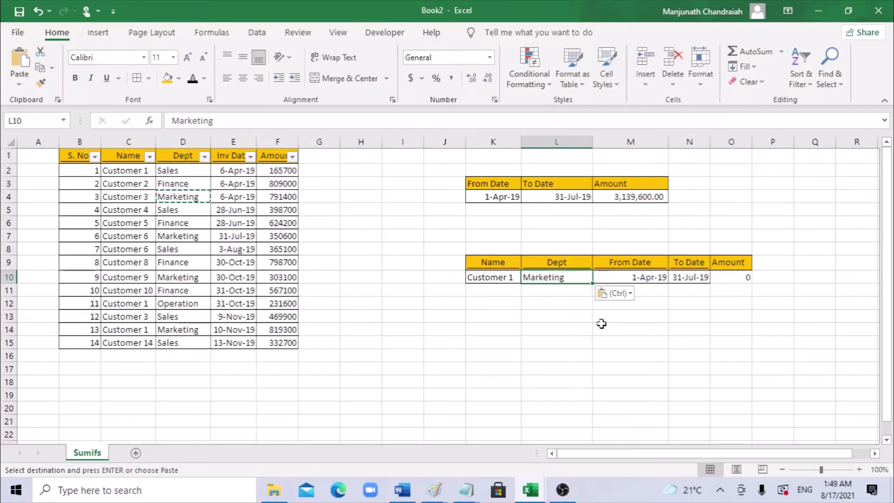
click(750, 277)
Change the criteria name to Customer 3 and verify its Marketing amount of 791400
click(507, 278)
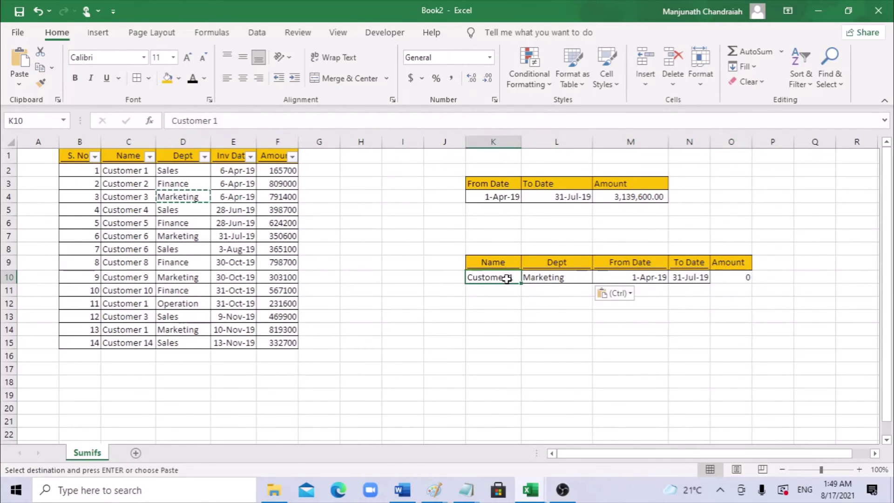
double_click(510, 277)
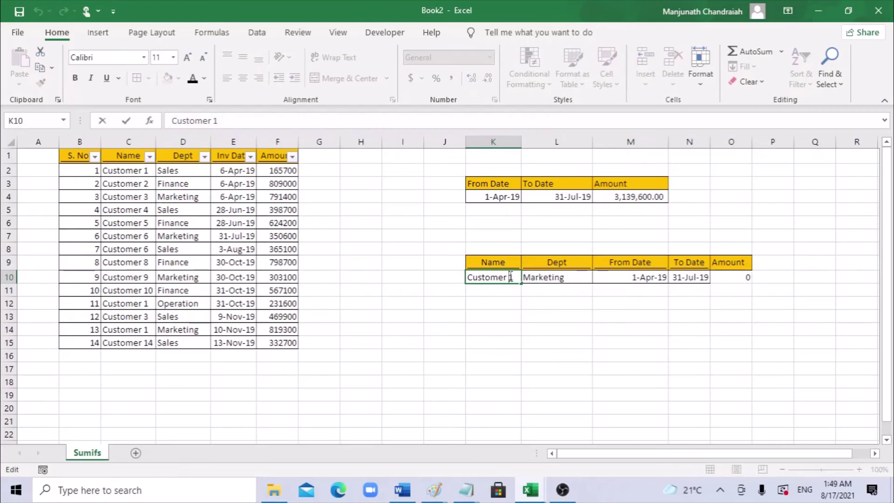
key(Return)
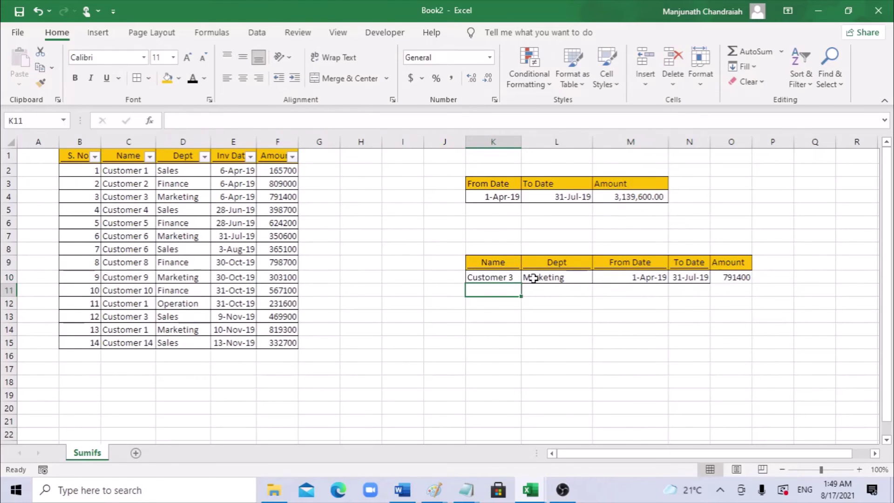
click(189, 200)
click(279, 196)
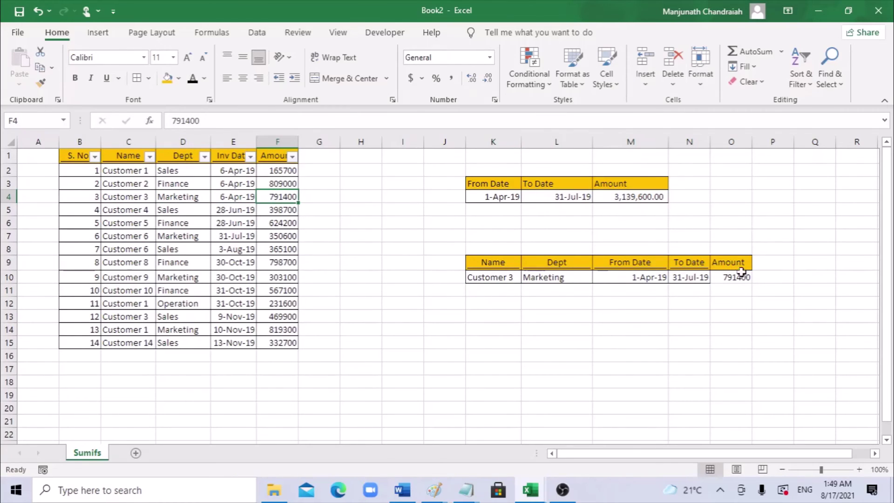
Change the criteria name in K10 back to Customer 1
click(631, 277)
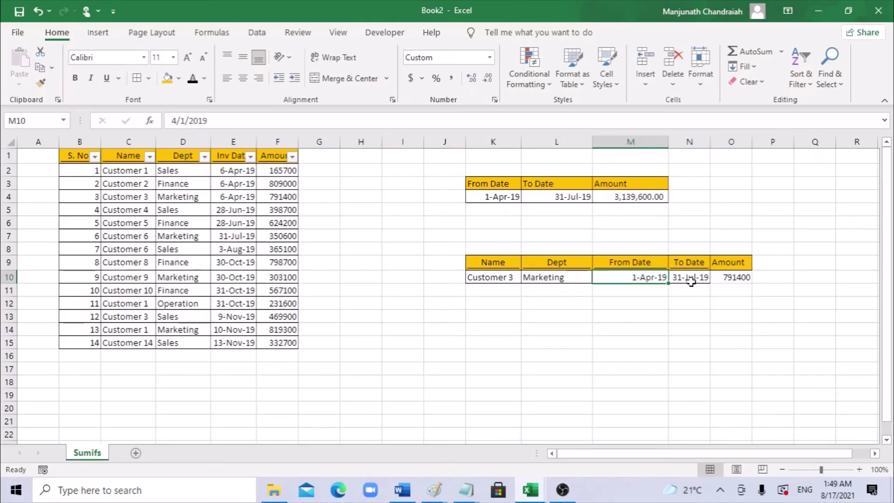
double_click(513, 278)
text(1)
key(Return)
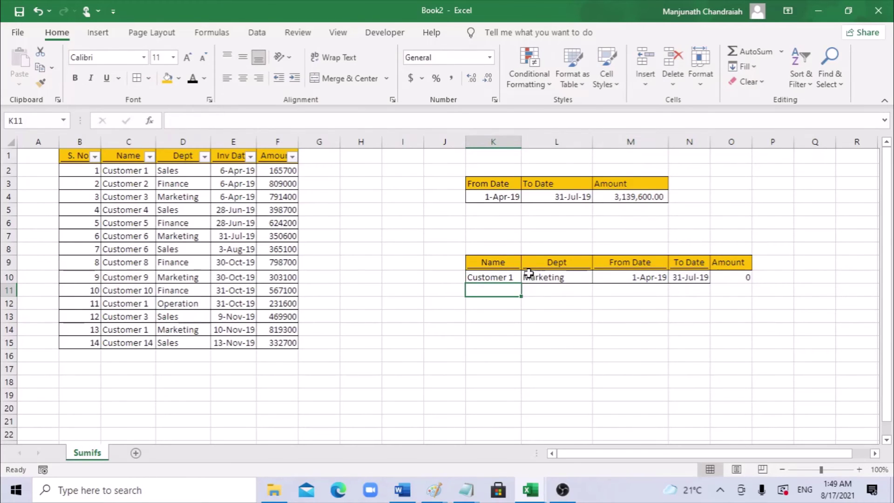
Try changing the From Date to 1-Nov-19, then undo that change
click(636, 282)
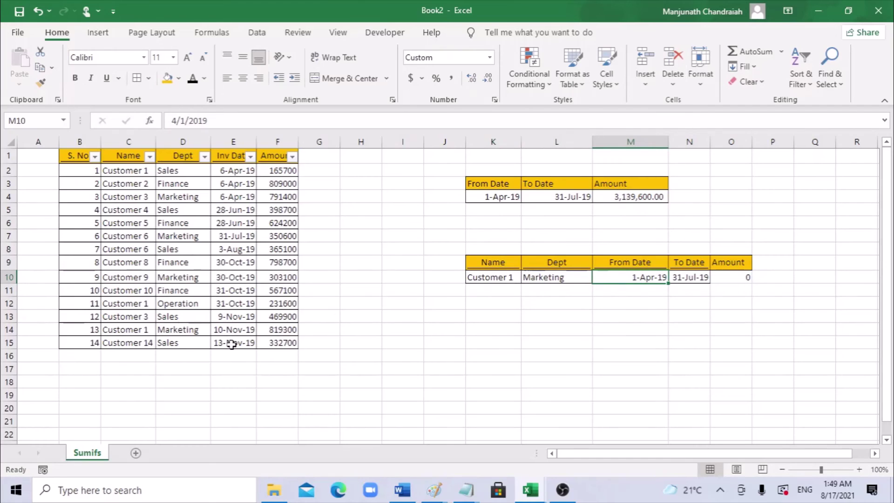
double_click(634, 278)
key(BackSpace)
text(11)
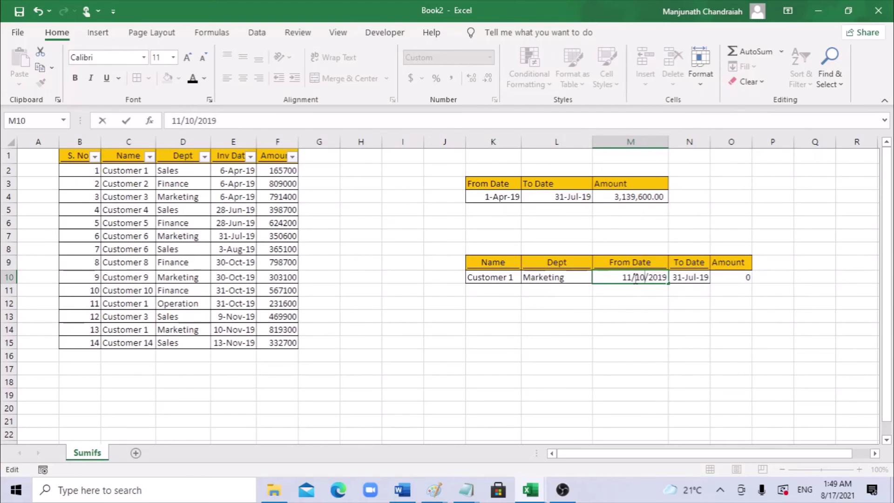
key(Return)
key(Up)
key(Right)
key(ctrl+z)
Change the To Date in N10 to 10-Nov-19 and check the recalculated amount in O10
key(Right)
key(F2)
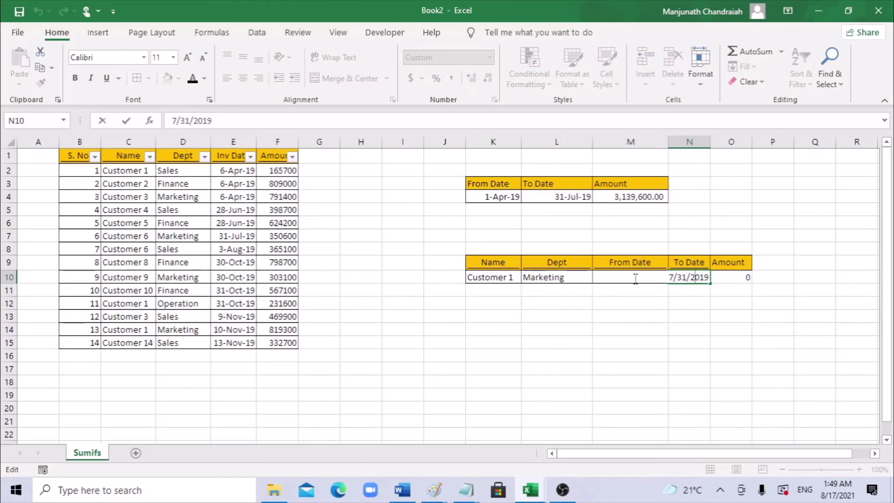
key(Delete)
text(11)
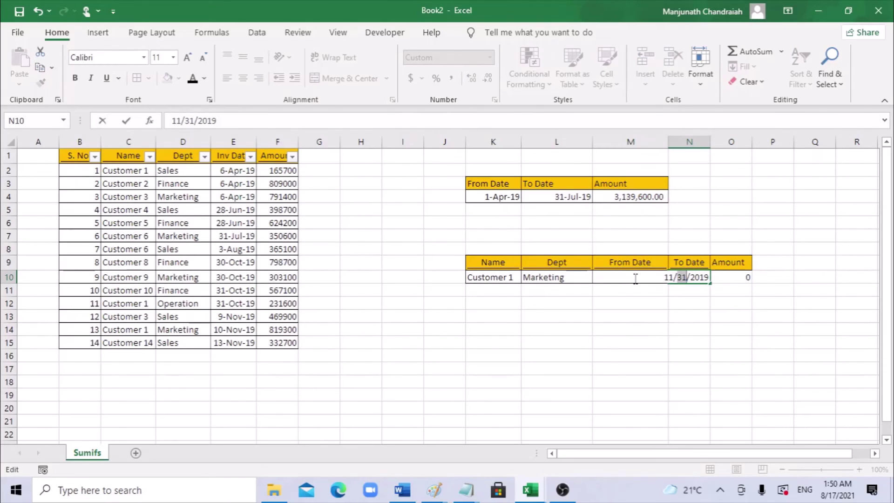
text(10)
key(Return)
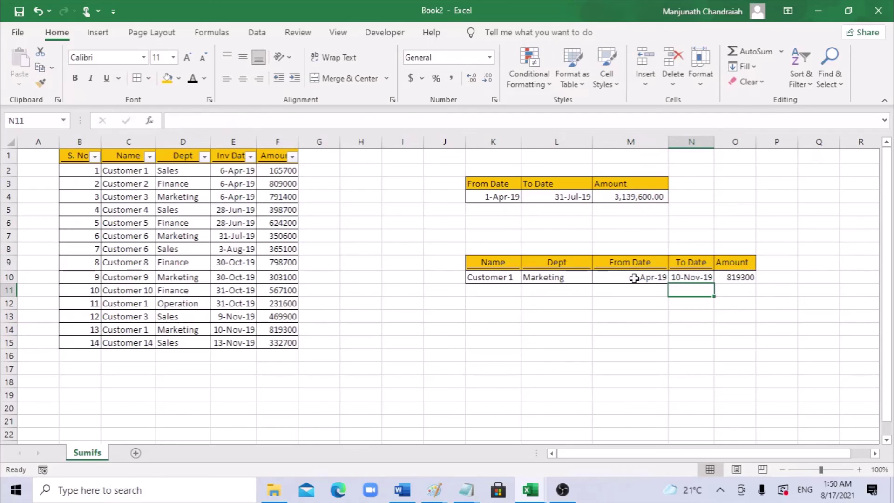
key(Up)
key(Right)
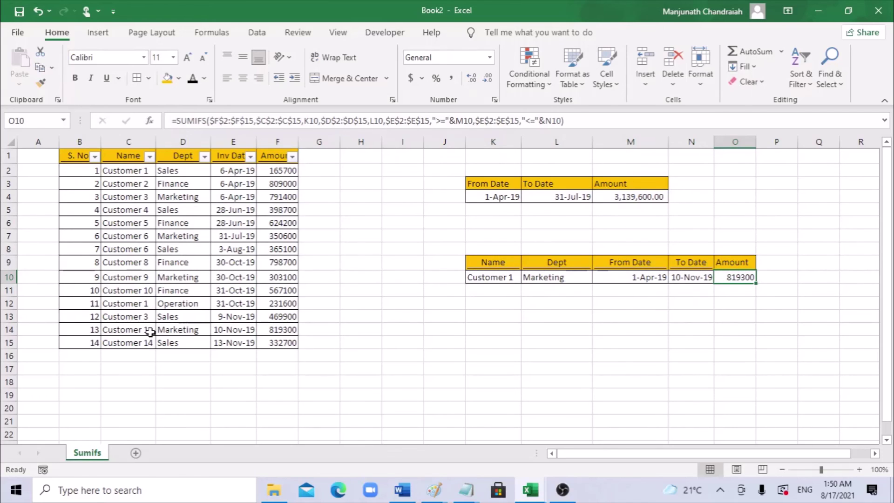
Verify row 14's Customer 1 Marketing invoice (10-Nov-19, 819300) and open O10's SUMIFS arguments
drag(143, 331, 188, 328)
click(190, 329)
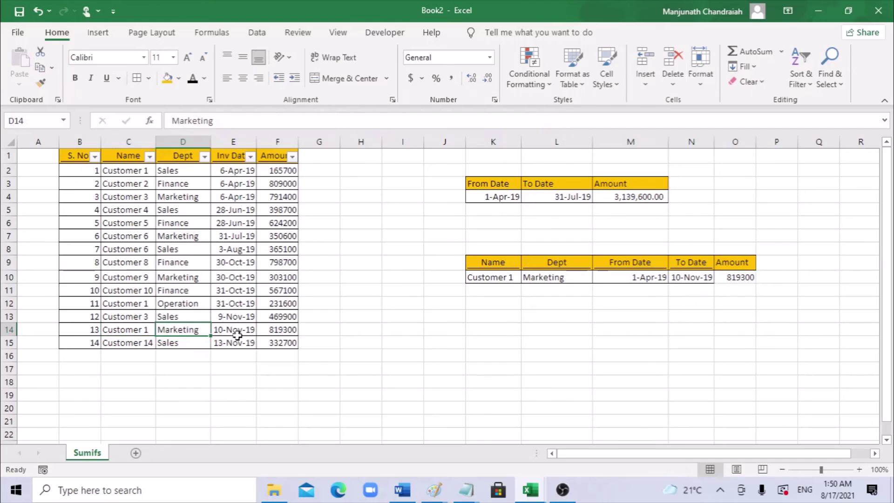
click(271, 330)
click(234, 332)
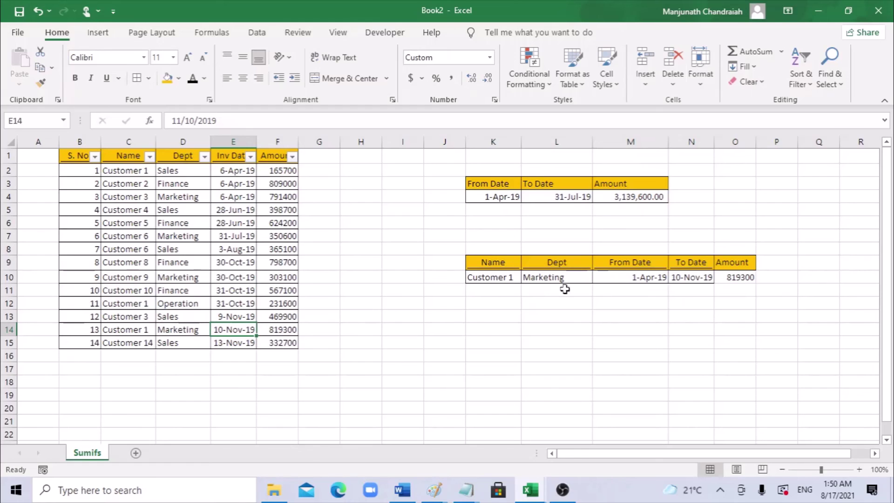
click(284, 331)
click(738, 277)
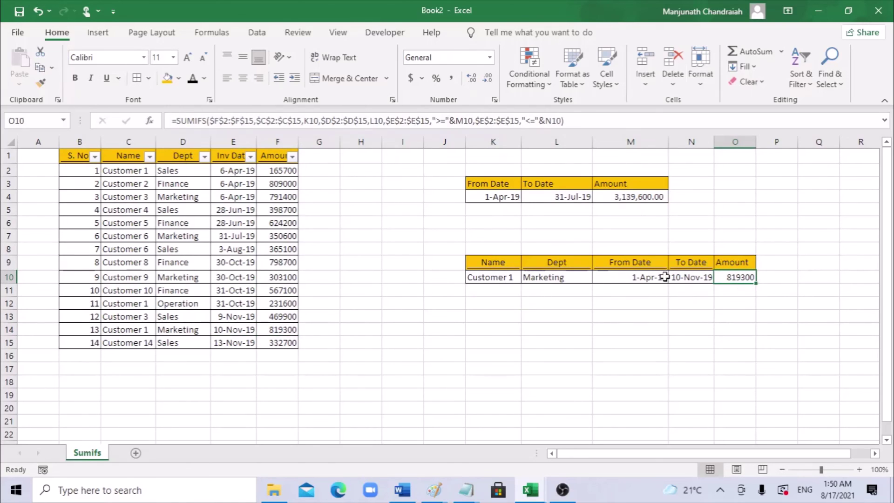
click(150, 121)
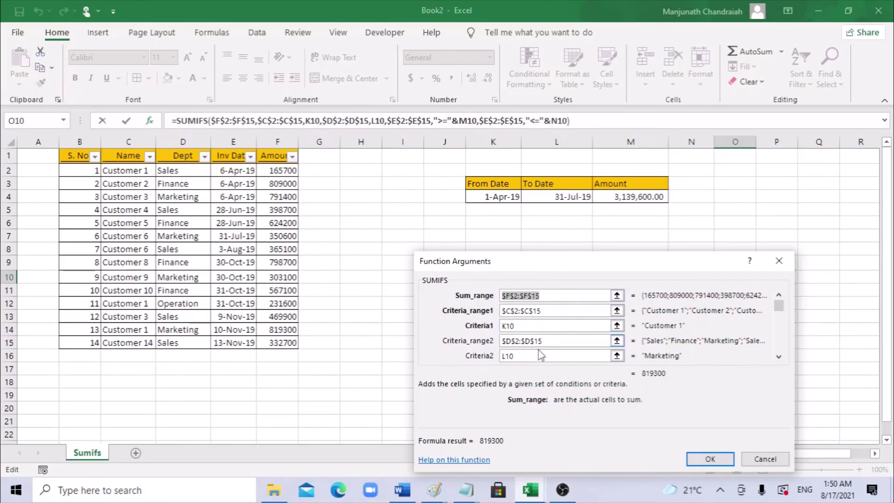
Review the Criteria3 and Criteria4 date conditions, then close Function Arguments without changes
scroll(568, 354, down, 1)
scroll(559, 338, up, 1)
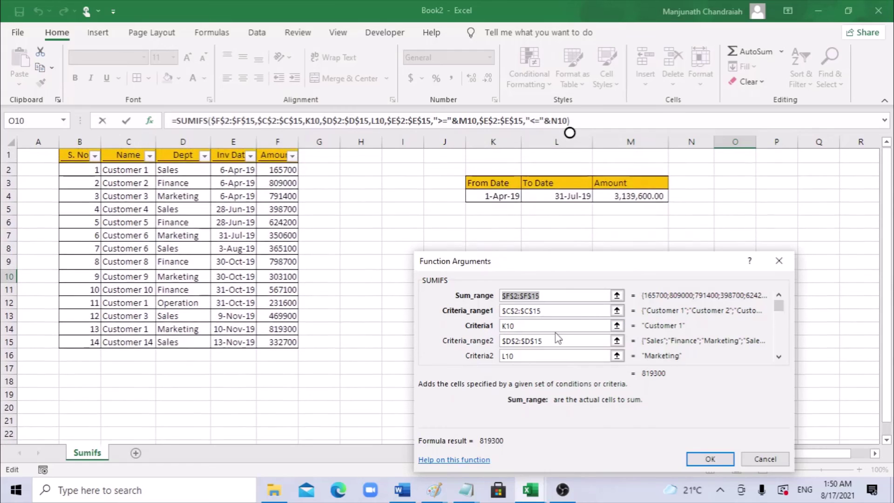
key(Tab)
key(Tab)
key(Tab)
key(Tab)
key(Tab)
key(Tab)
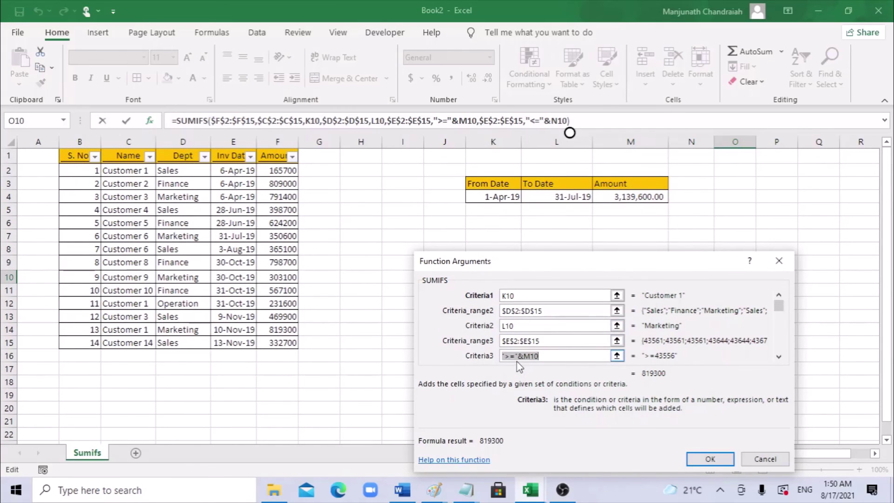
key(Tab)
key(Tab)
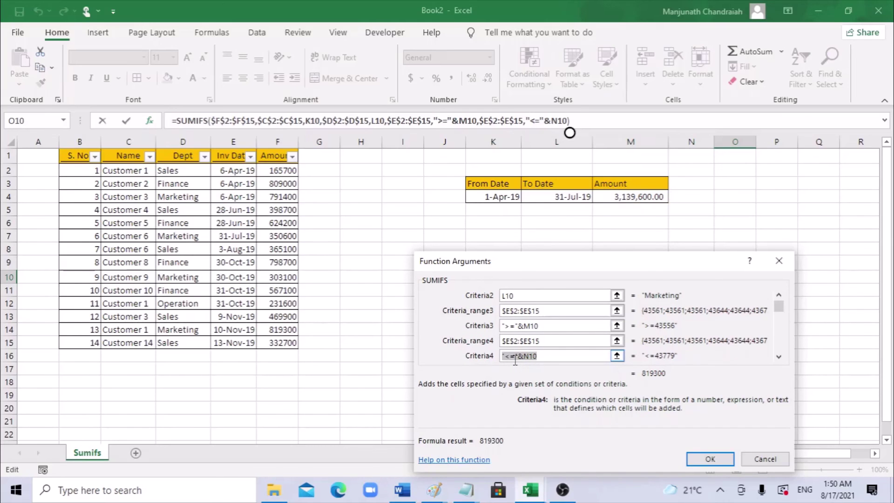
drag(516, 358, 505, 358)
key(Return)
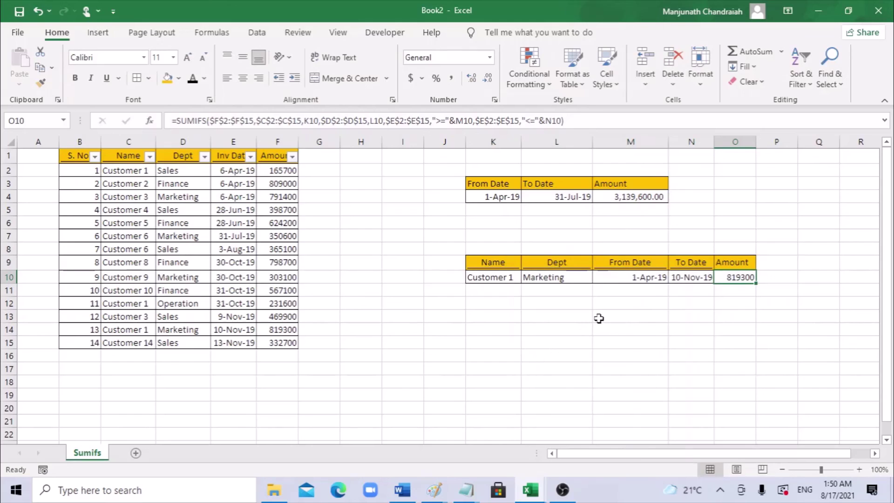